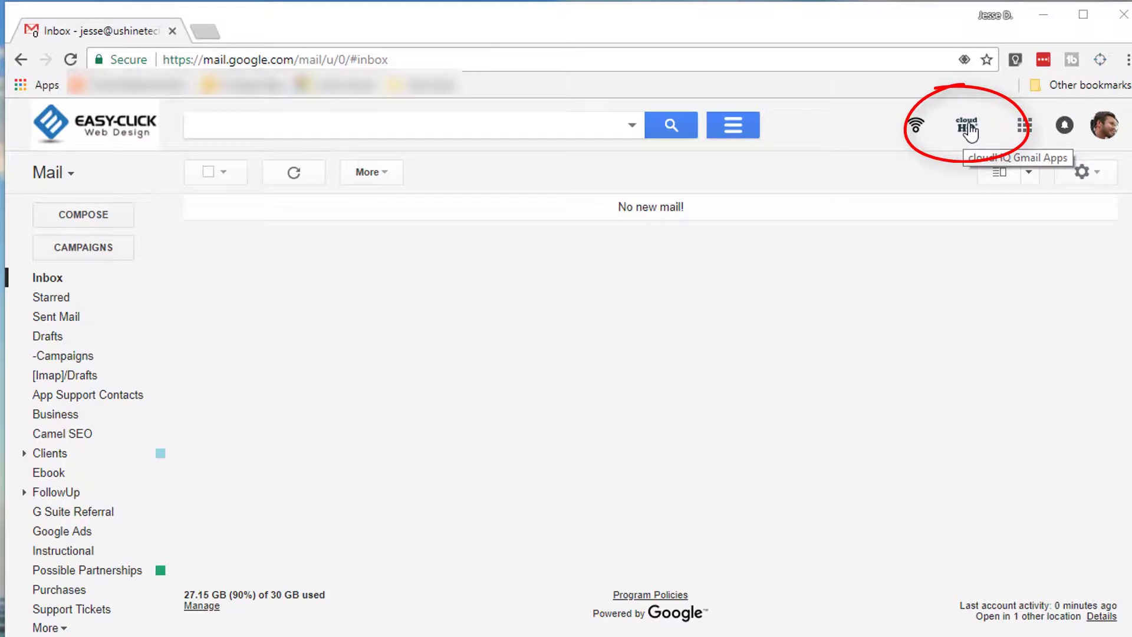
left_click(966, 135)
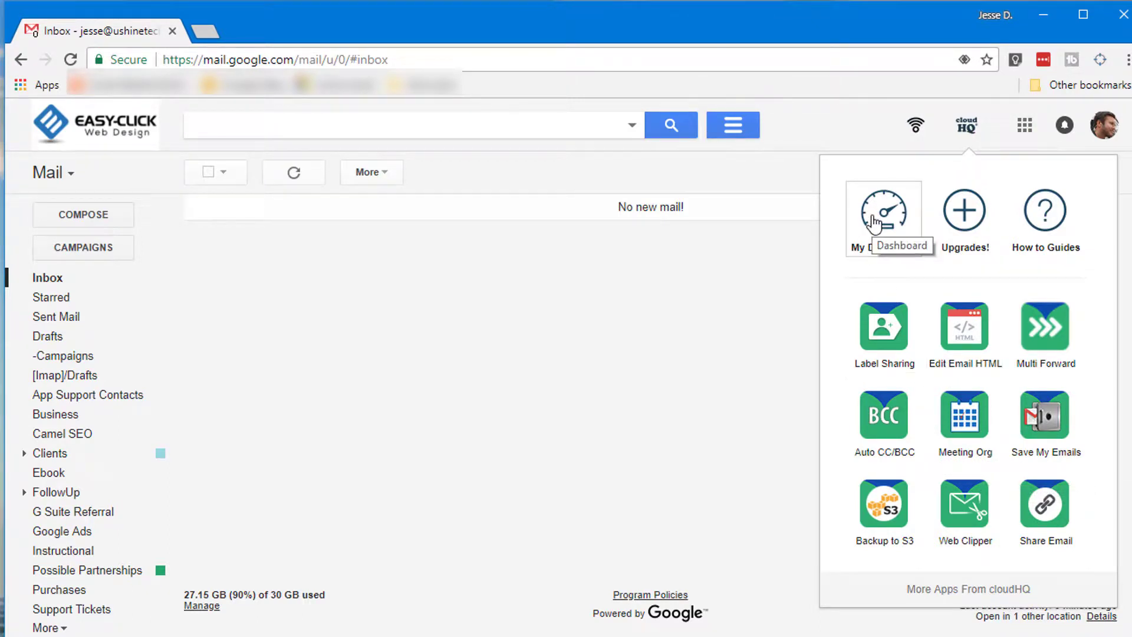
left_click(873, 221)
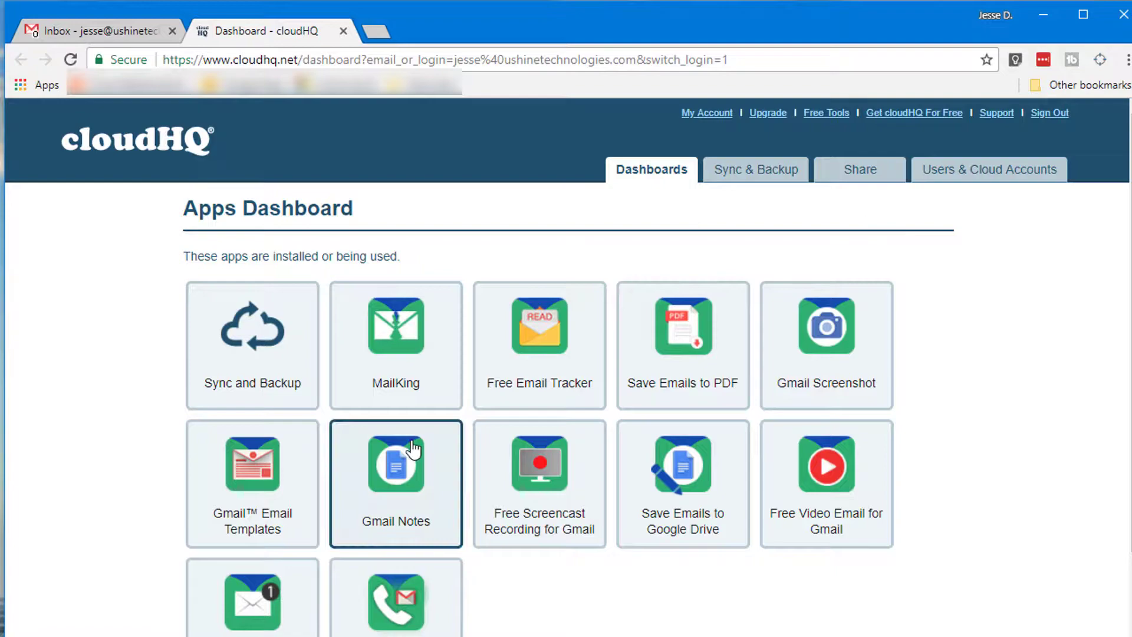
scroll(406, 460, "down", 1)
scroll(405, 459, "down", 6)
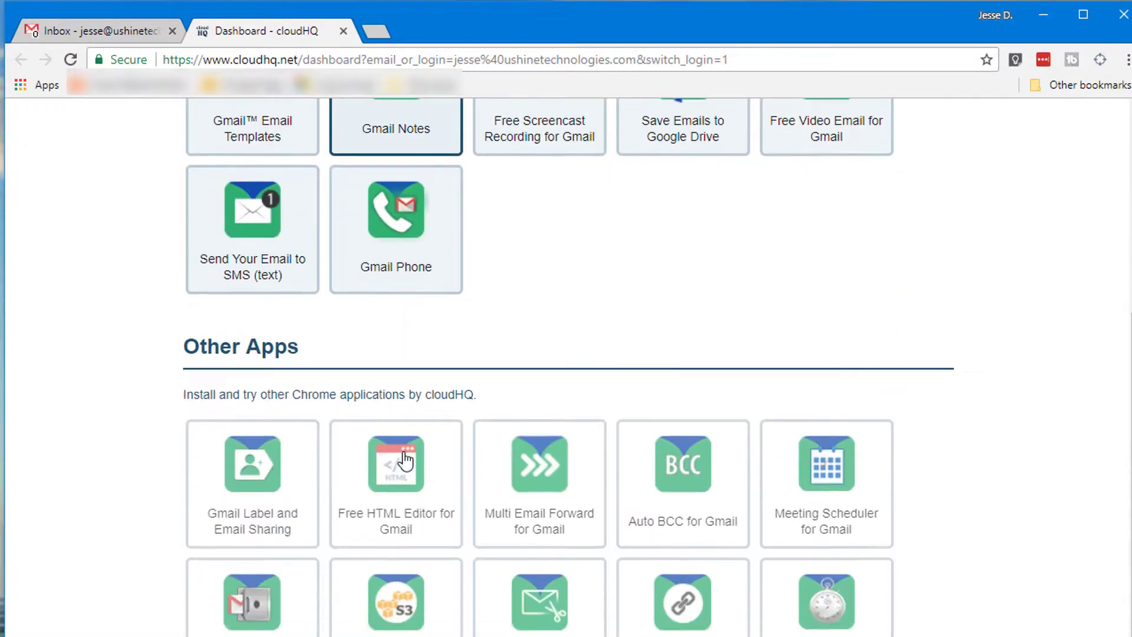
scroll(404, 460, "up", 6)
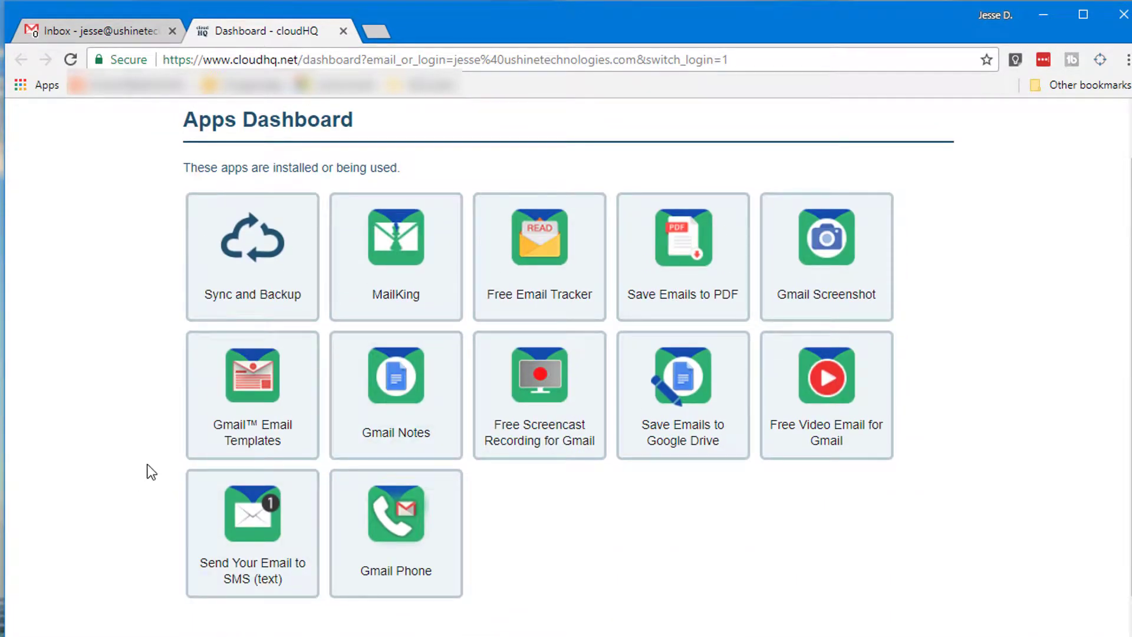
scroll(131, 466, "down", 5)
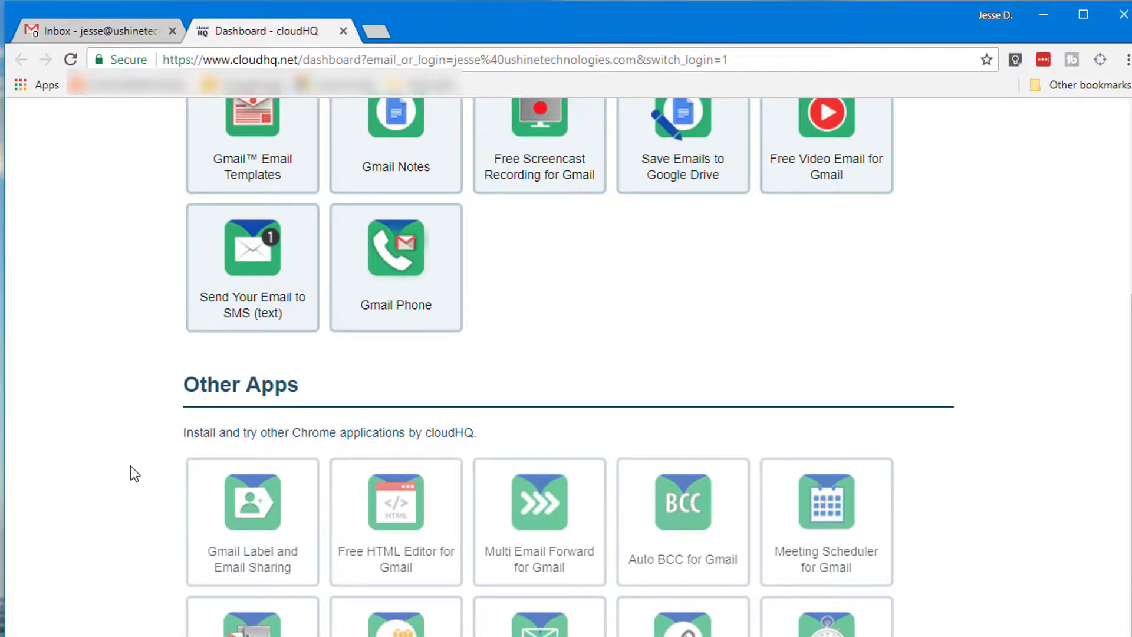
scroll(131, 466, "down", 3)
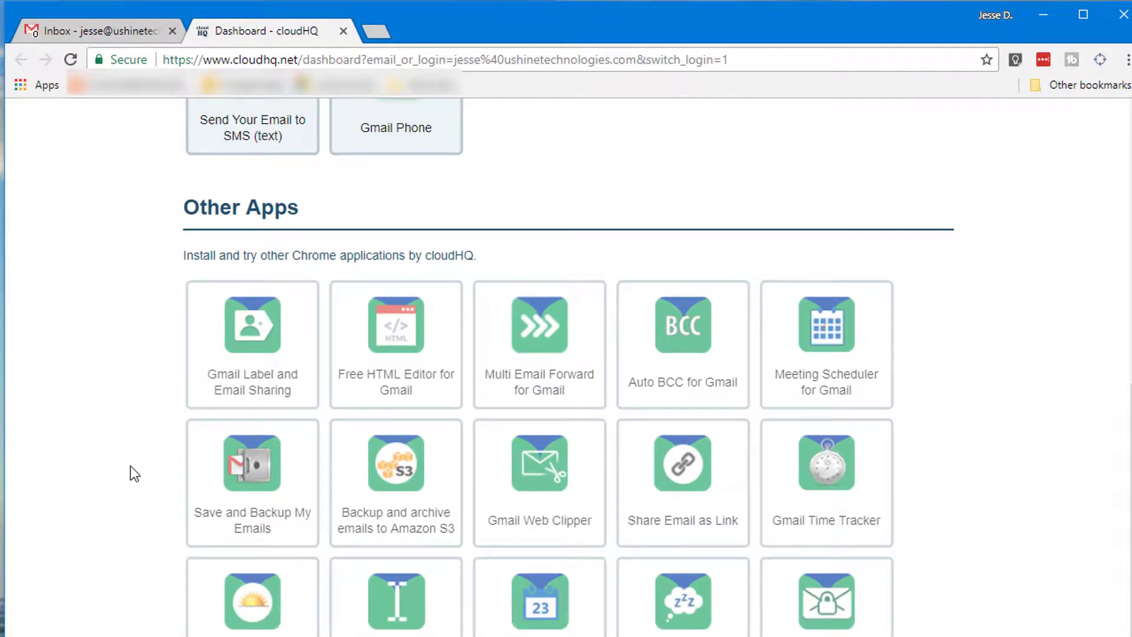
scroll(130, 466, "down", 3)
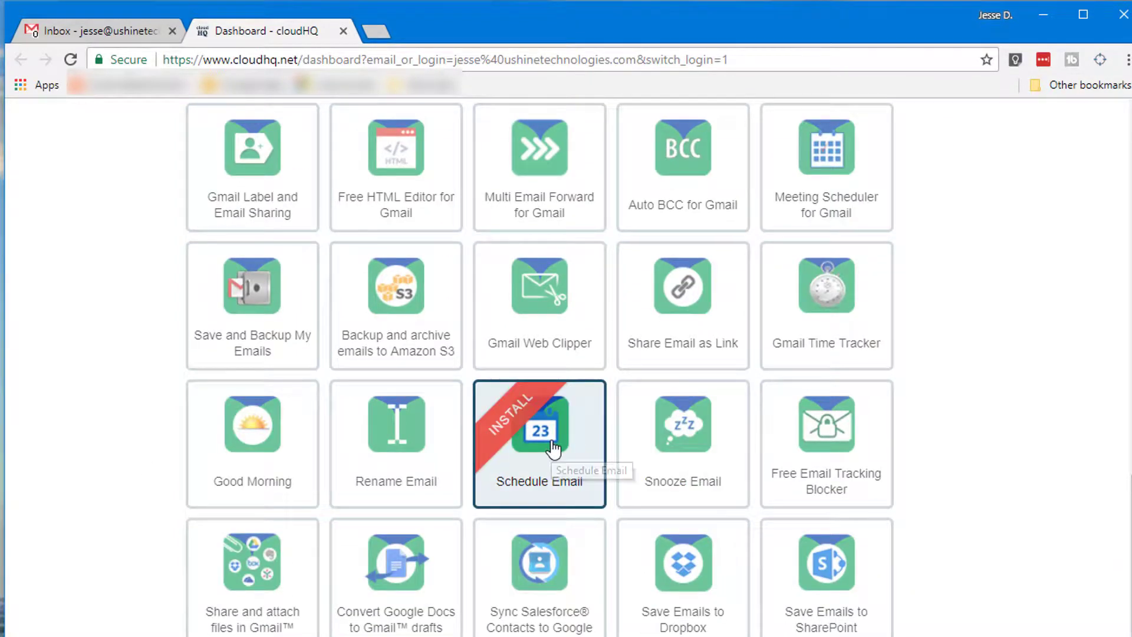
left_click(552, 445)
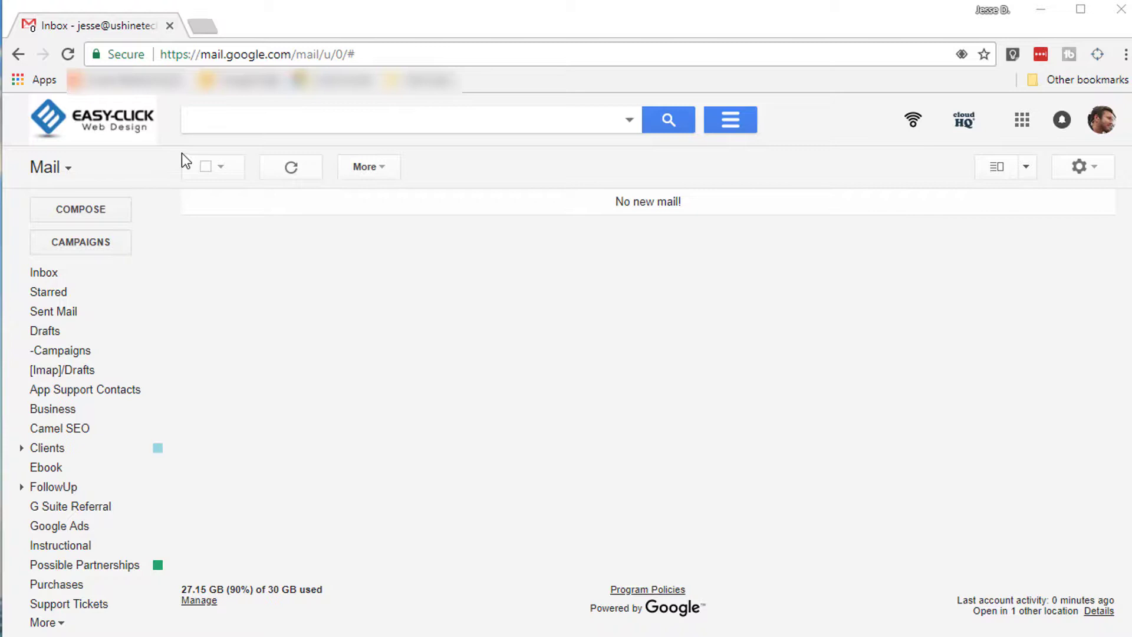
Open the Chrome Web Store and list the cloudhq extensions with more extension results
left_click(19, 83)
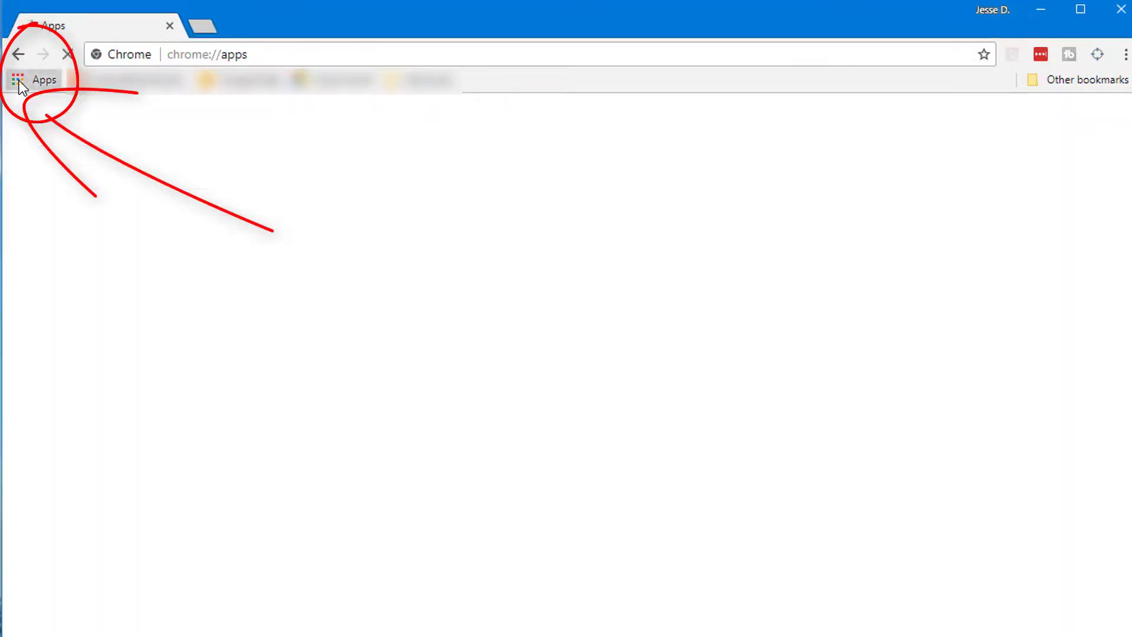
left_click(178, 348)
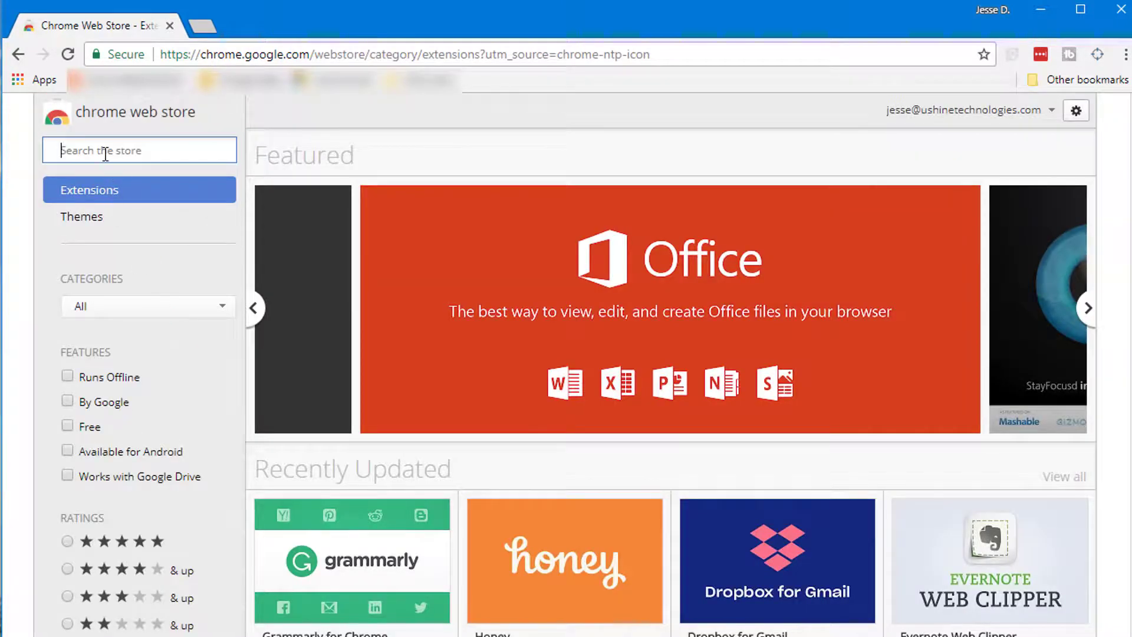
type("cloudh")
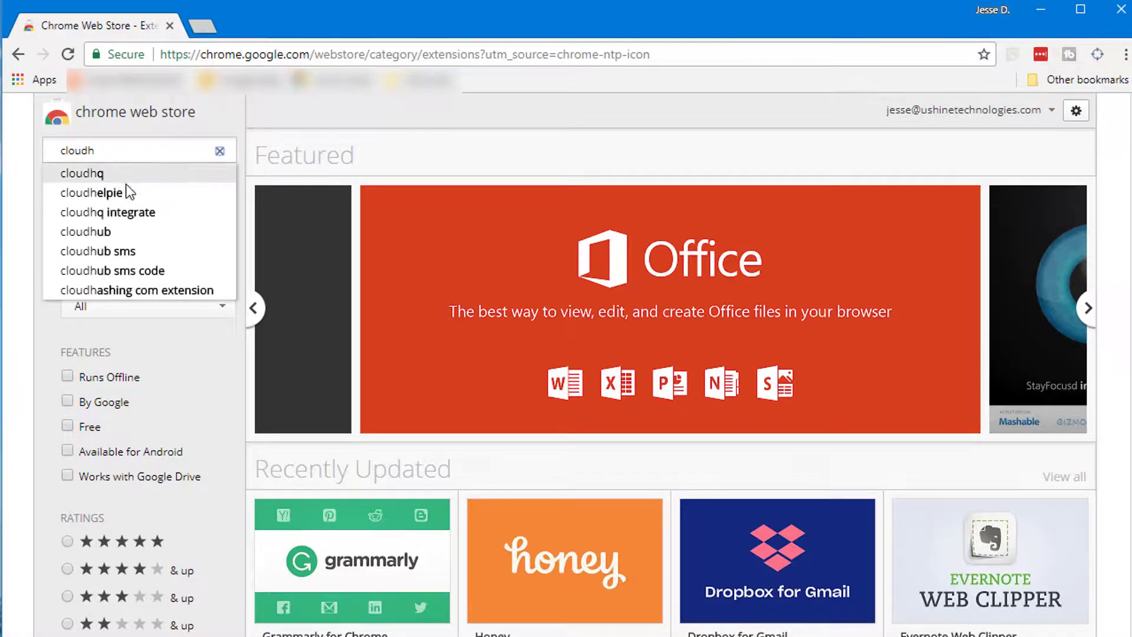
left_click(127, 188)
left_click(111, 177)
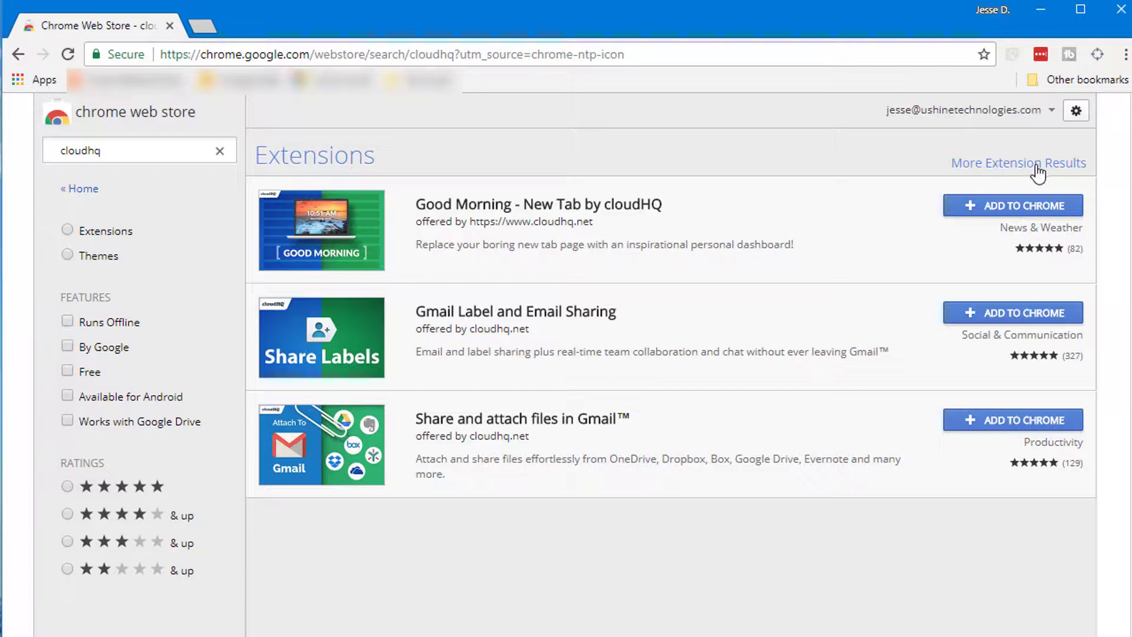
left_click(1038, 170)
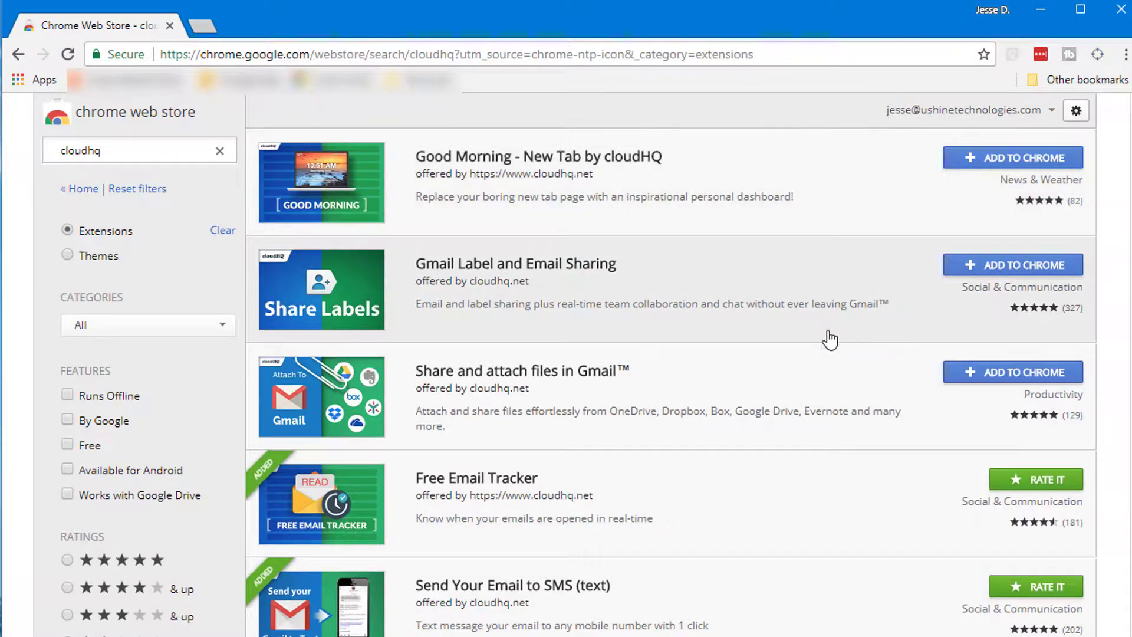
Search the store for 'google docs' extensions and look through the results
left_click_drag(159, 158, 64, 146)
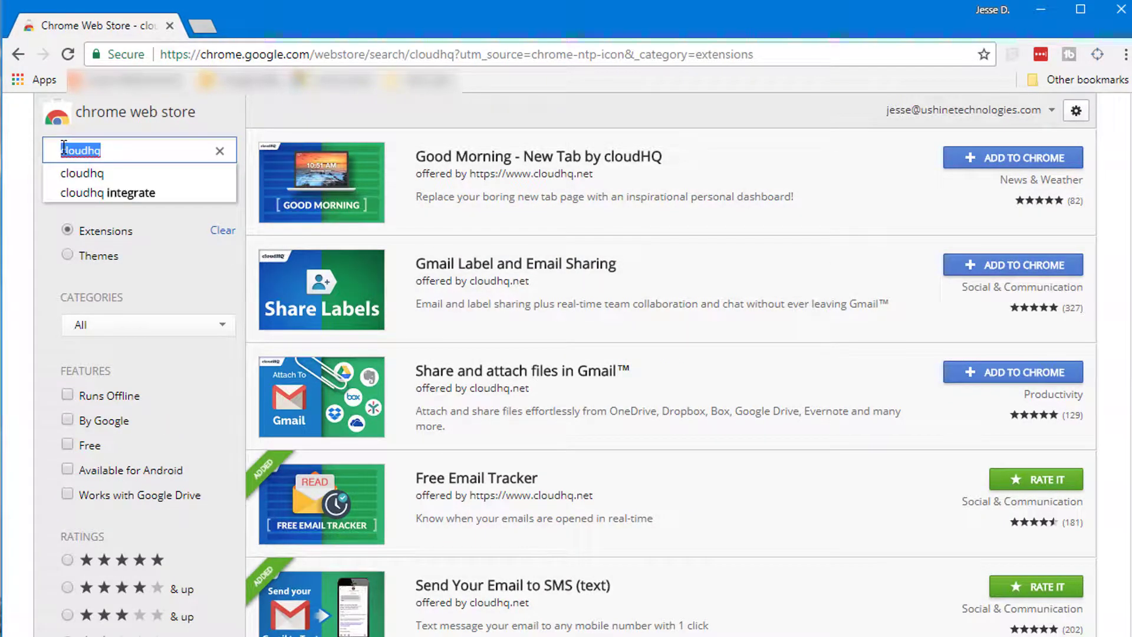
type("goog")
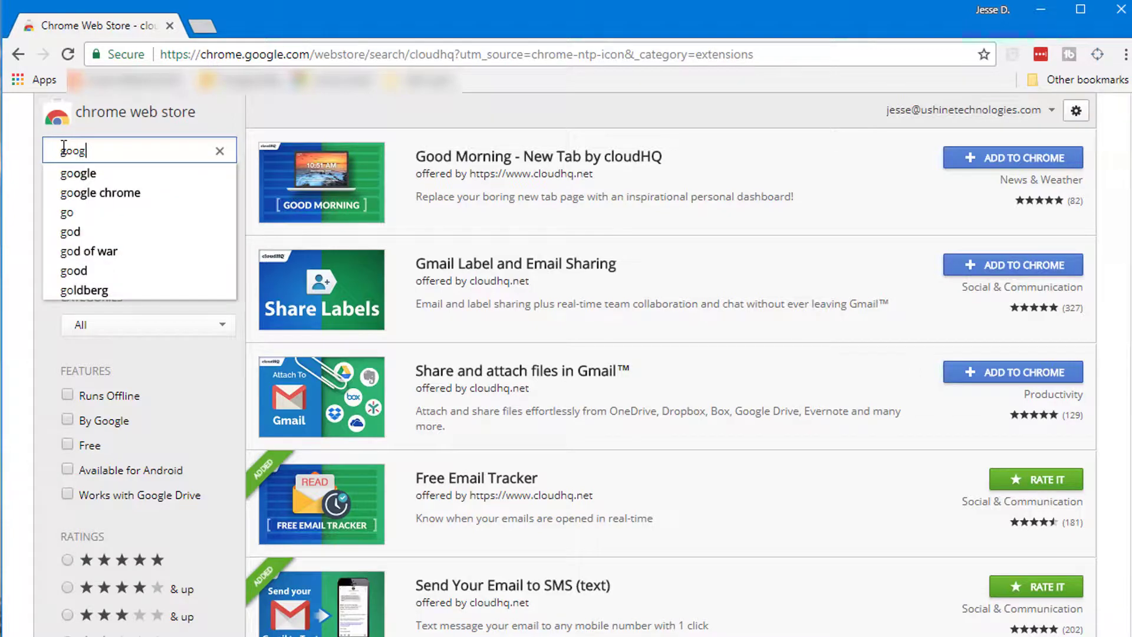
type("le docs")
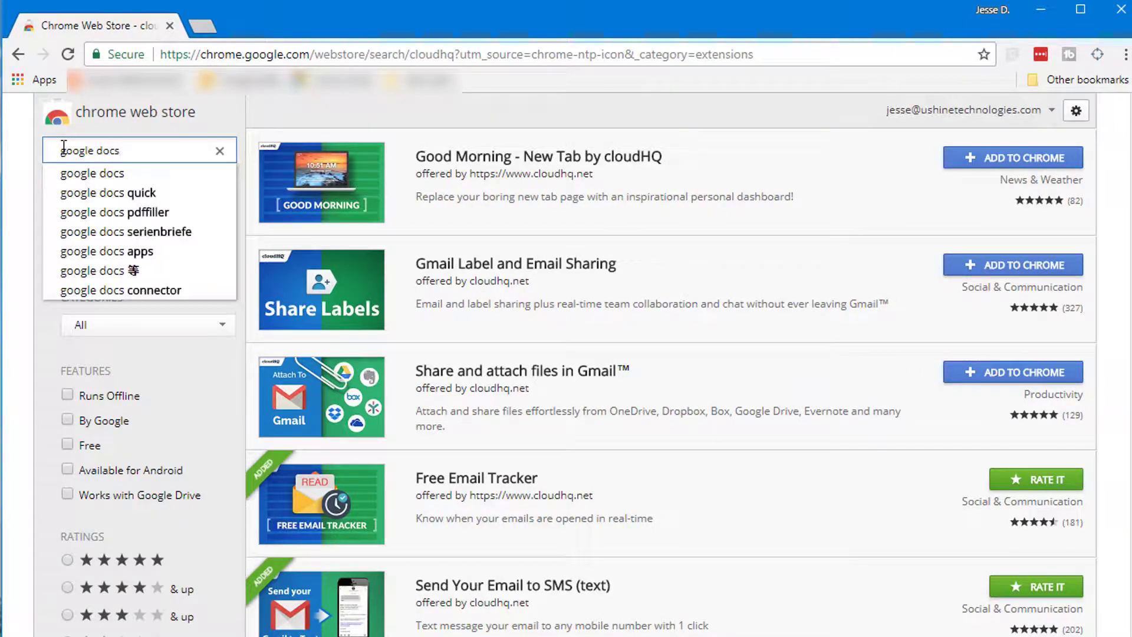
key("Return")
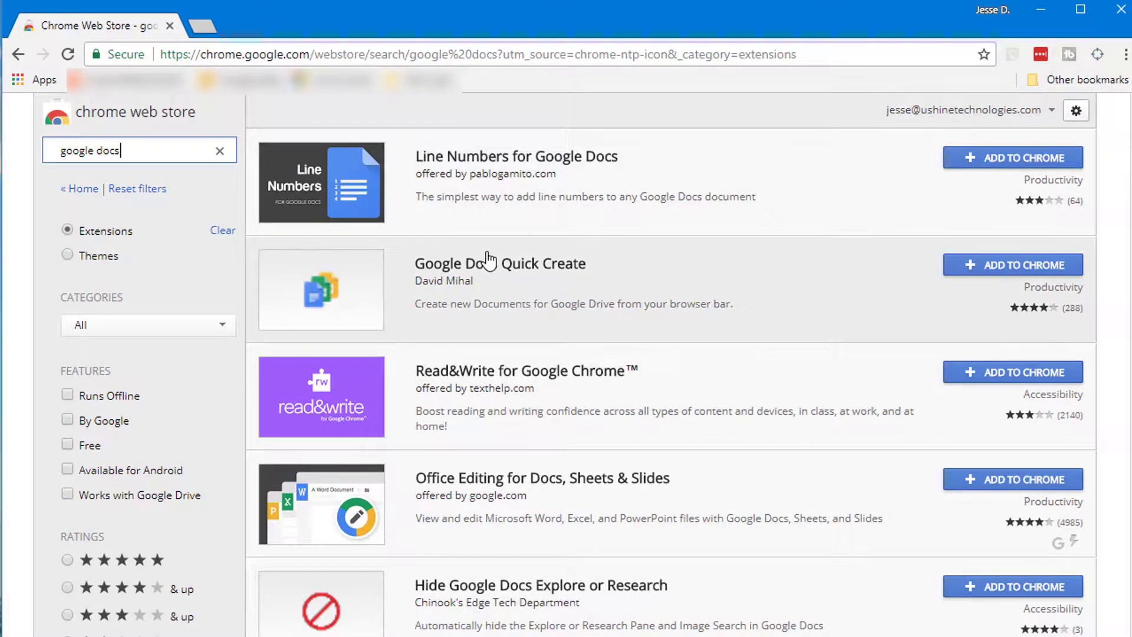
scroll(313, 242, "down", 9)
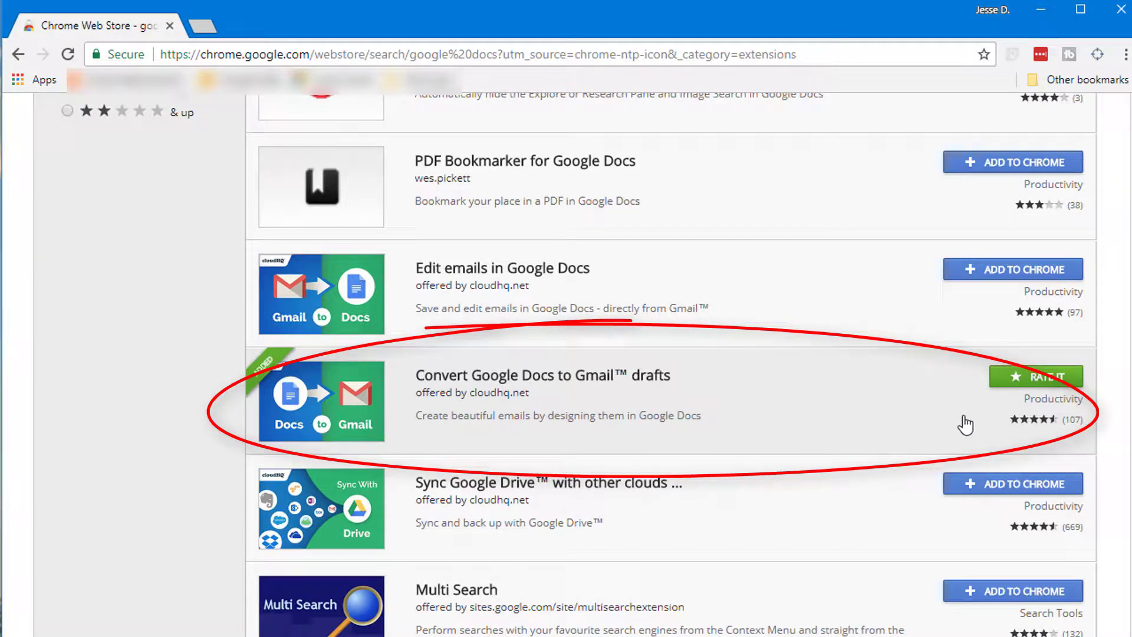
scroll(965, 424, "up", 10)
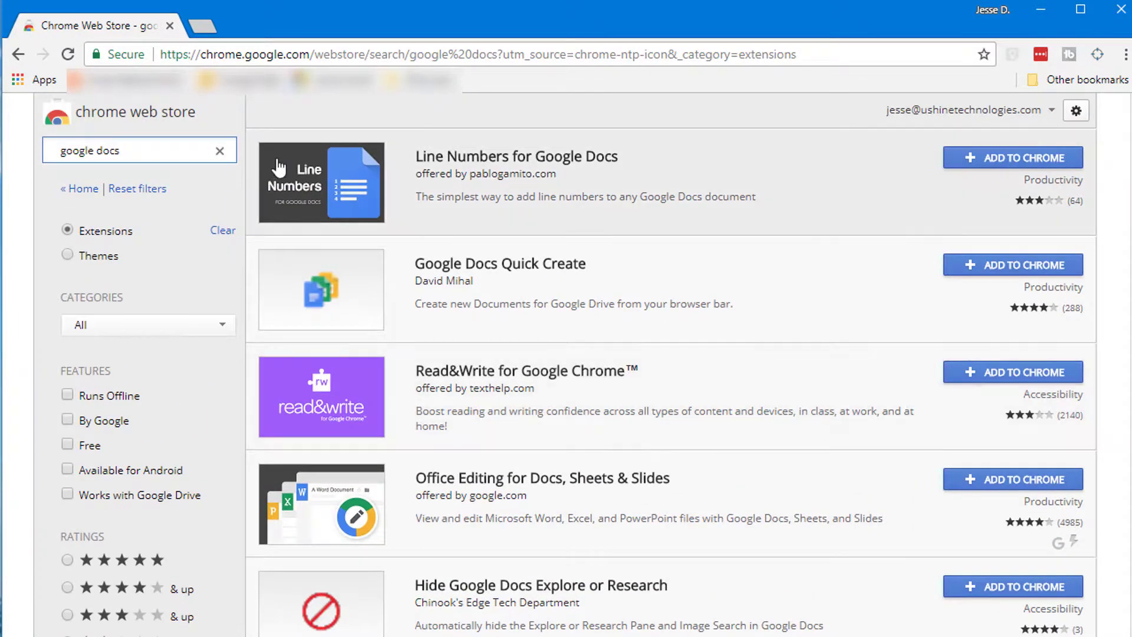
left_click_drag(172, 152, 49, 147)
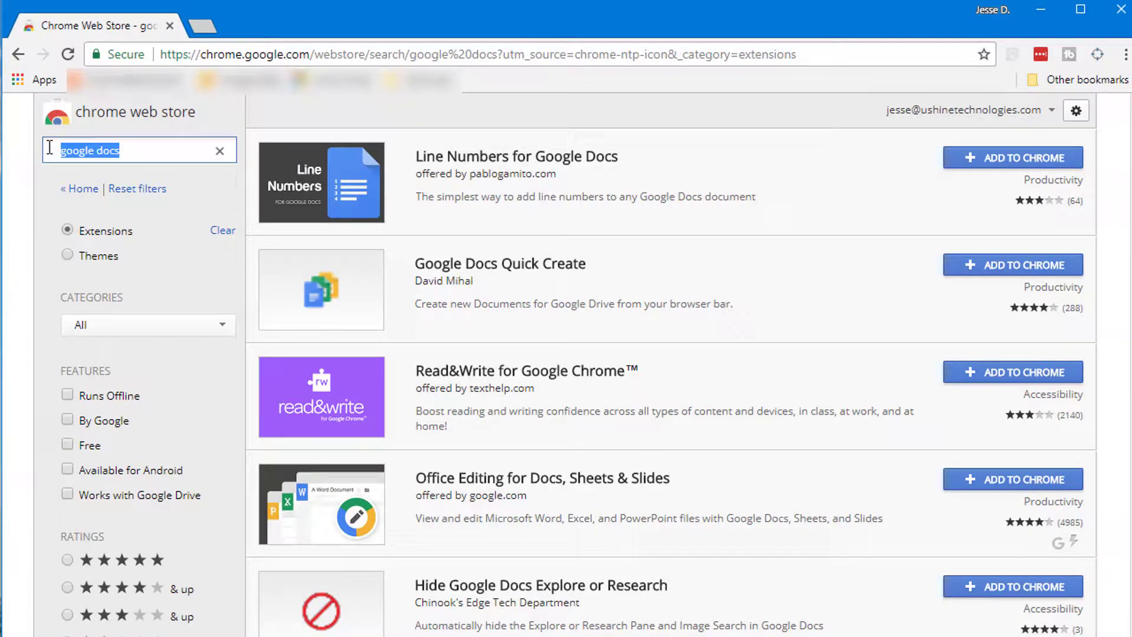
type("s")
key("BackSpace")
type("clouj")
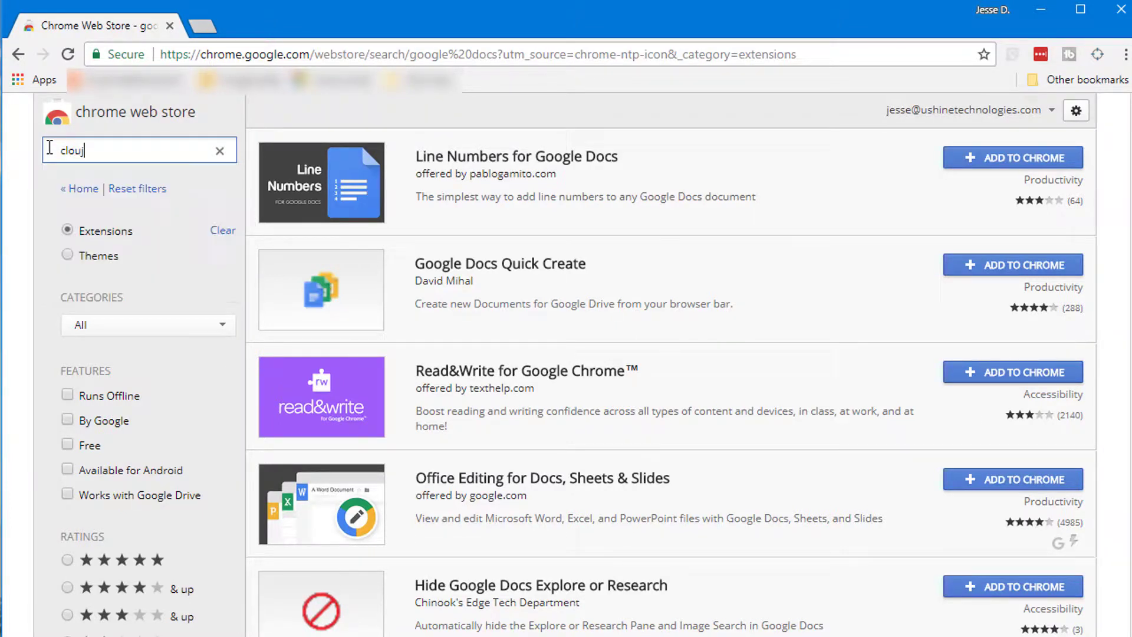
key("BackSpace")
type("d")
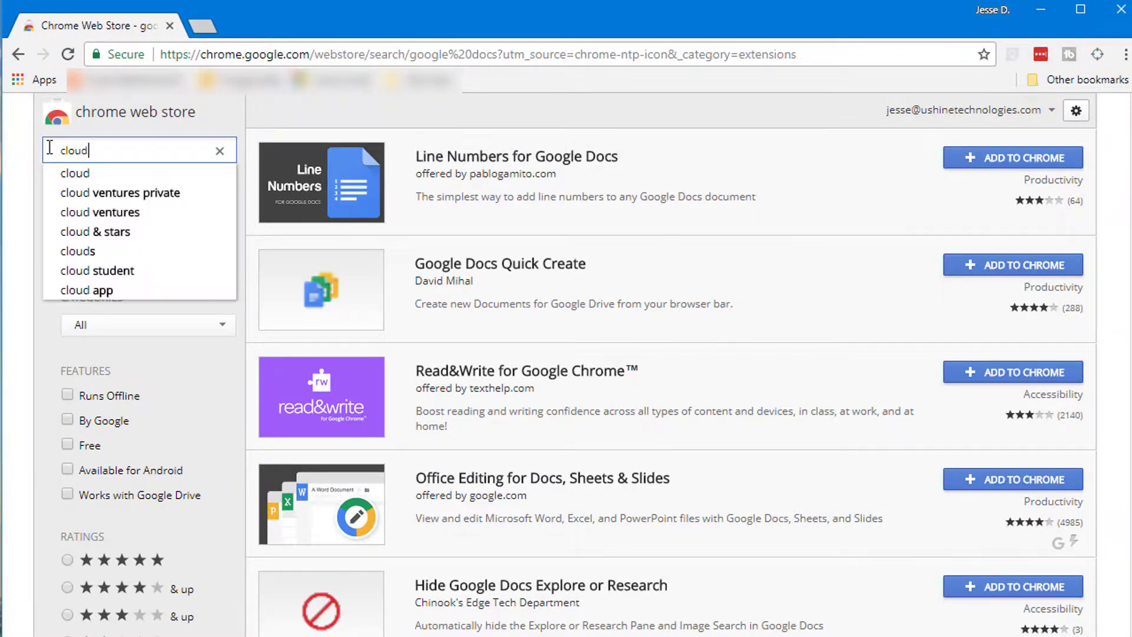
type("jh")
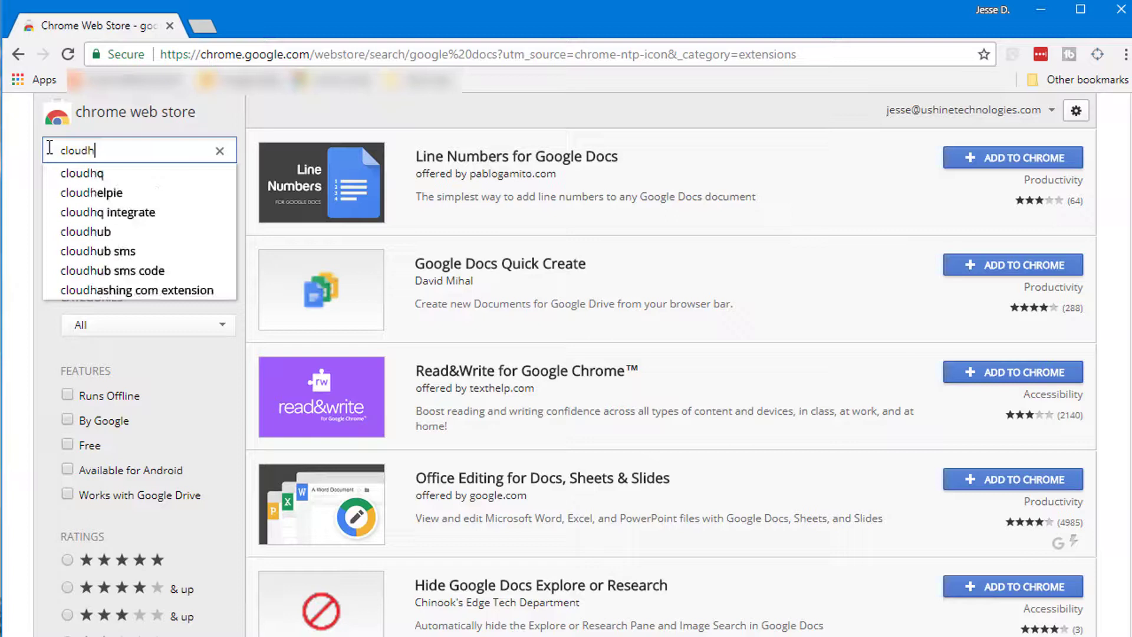
type("q screen")
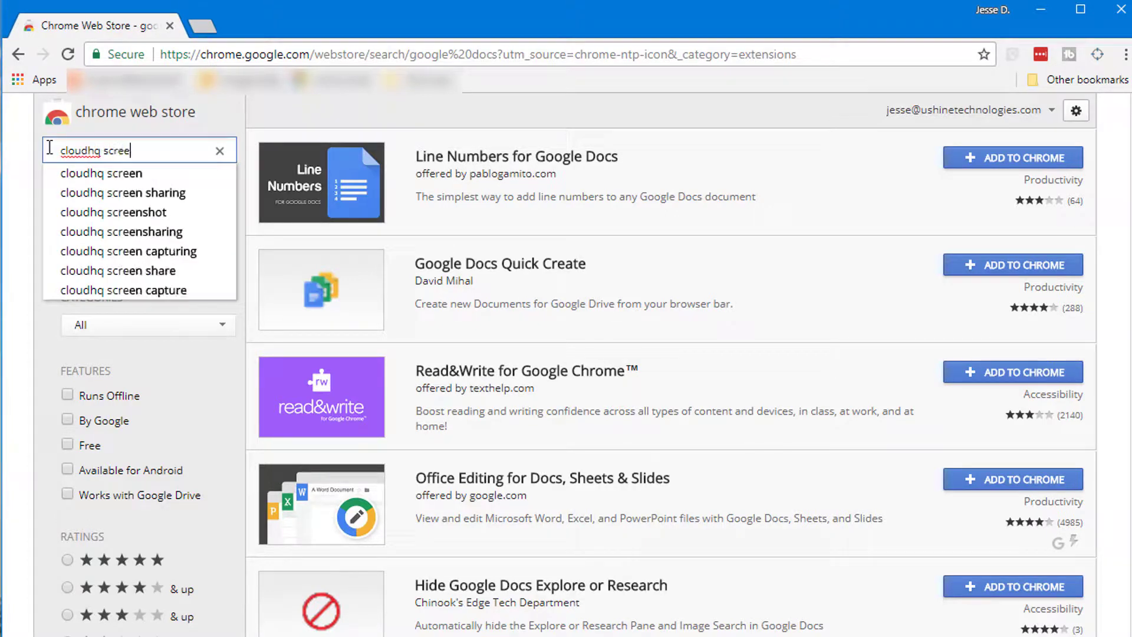
left_click(113, 212)
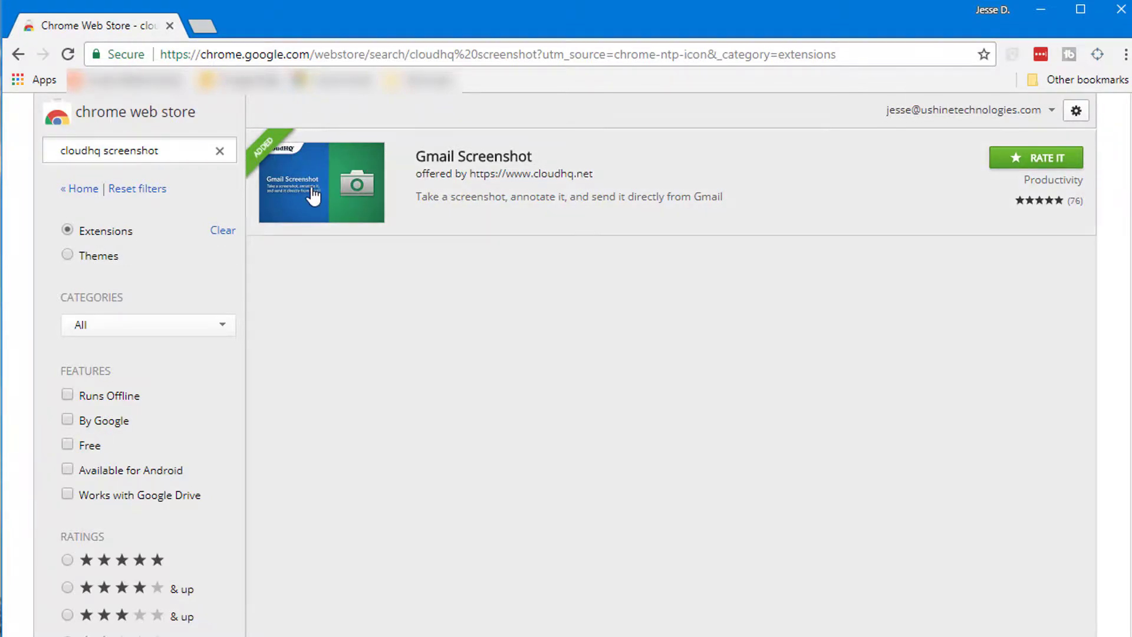
left_click(318, 195)
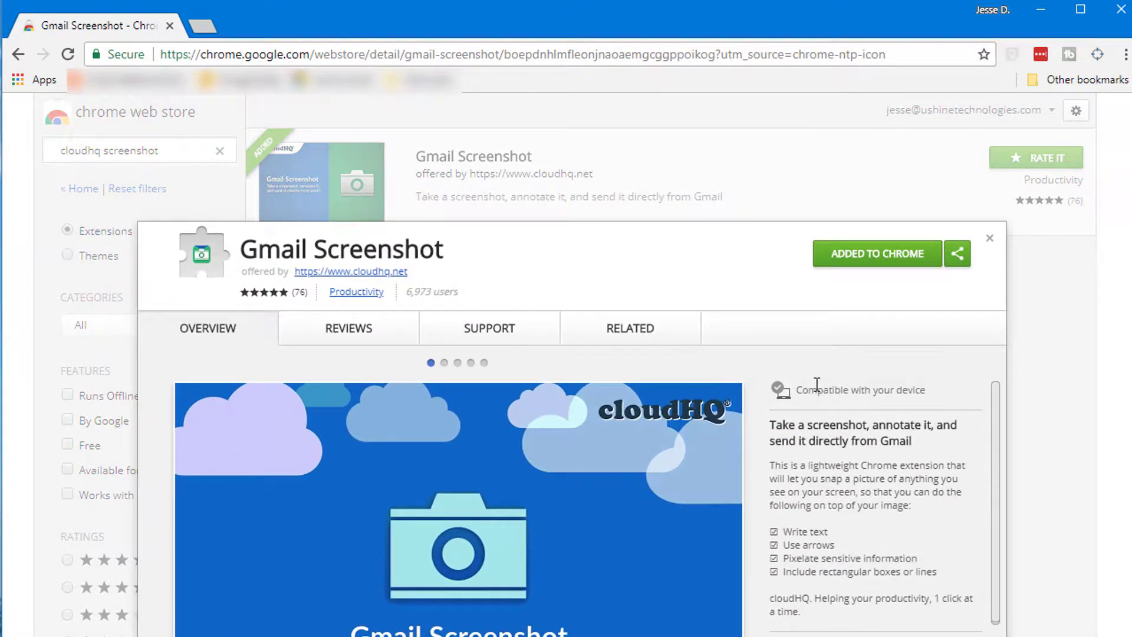
left_click(710, 198)
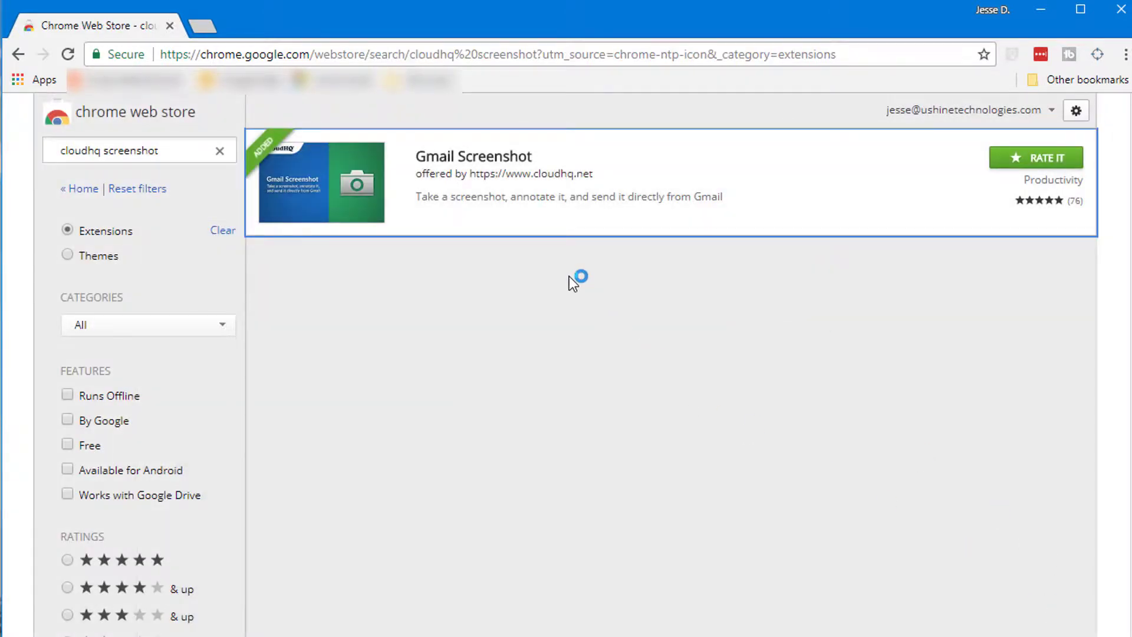
left_click(465, 215)
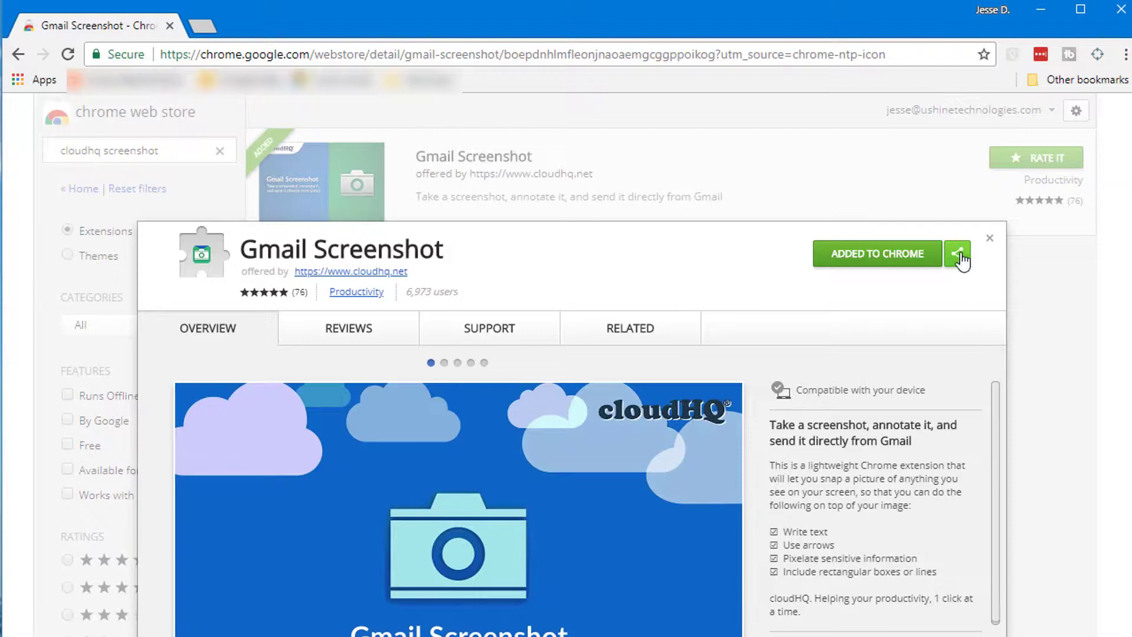
left_click(989, 238)
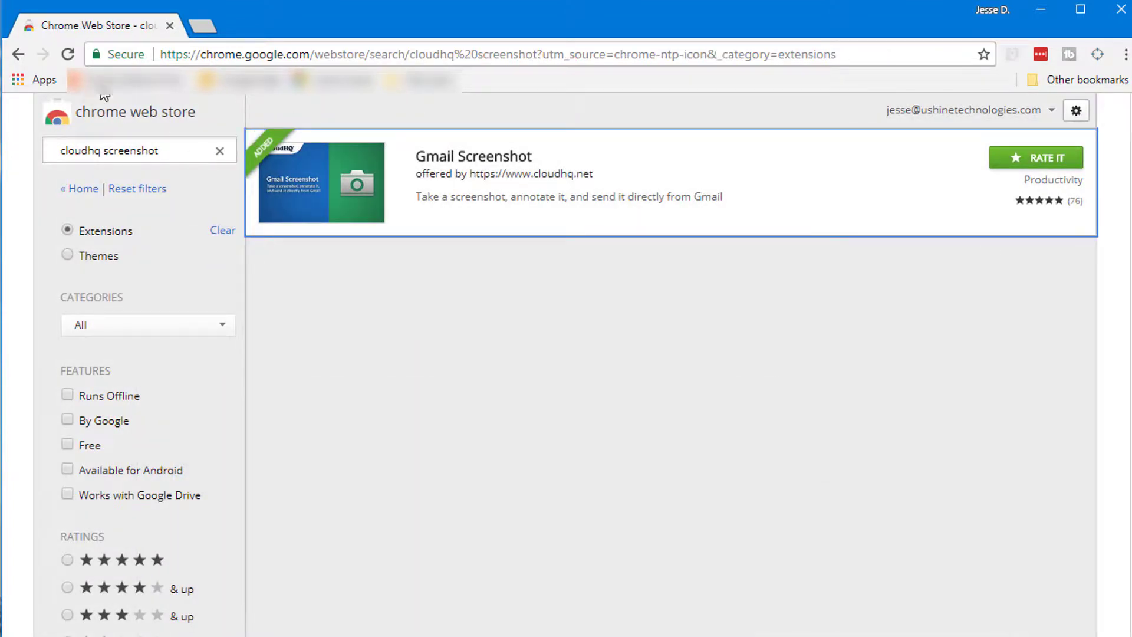
left_click(18, 54)
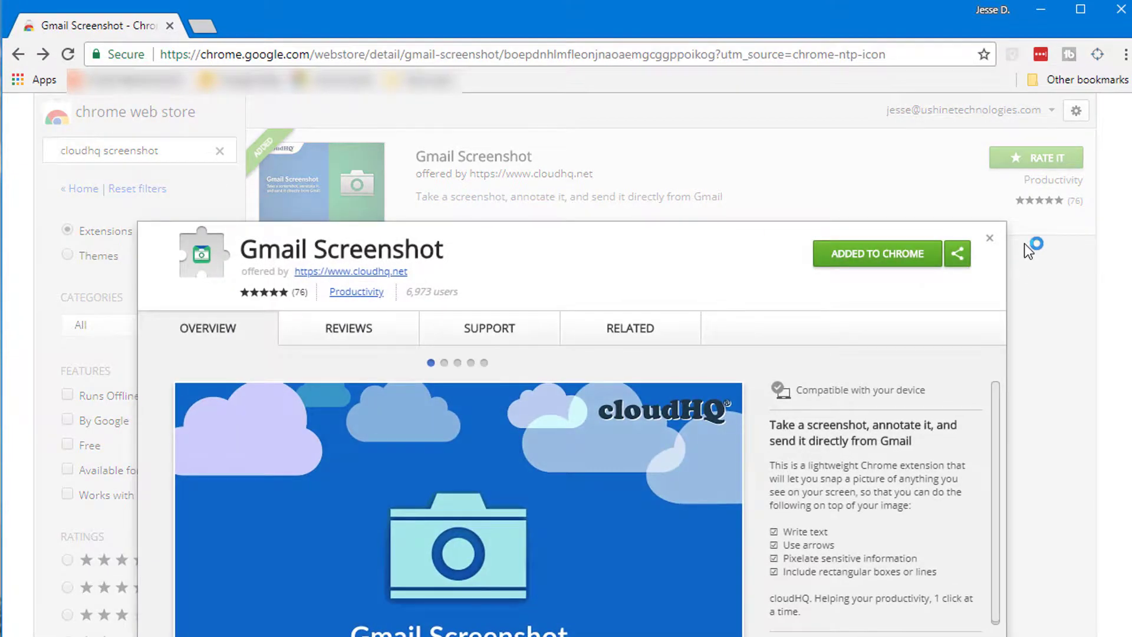
left_click(990, 238)
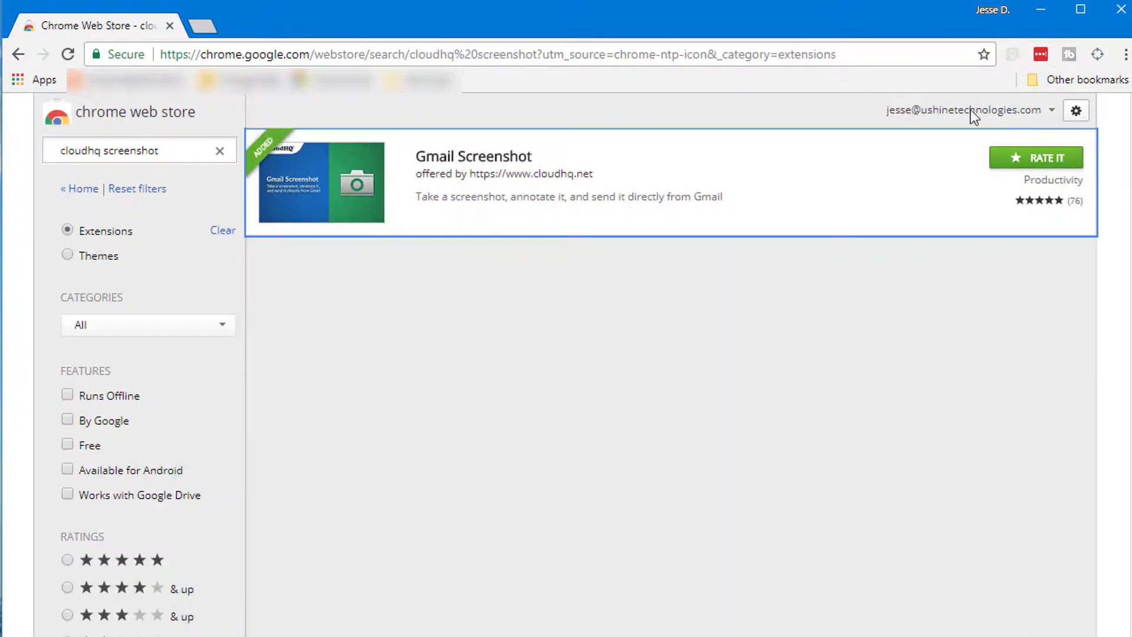
Reopen Gmail from the Chrome apps page and show the Google apps list
left_click(15, 80)
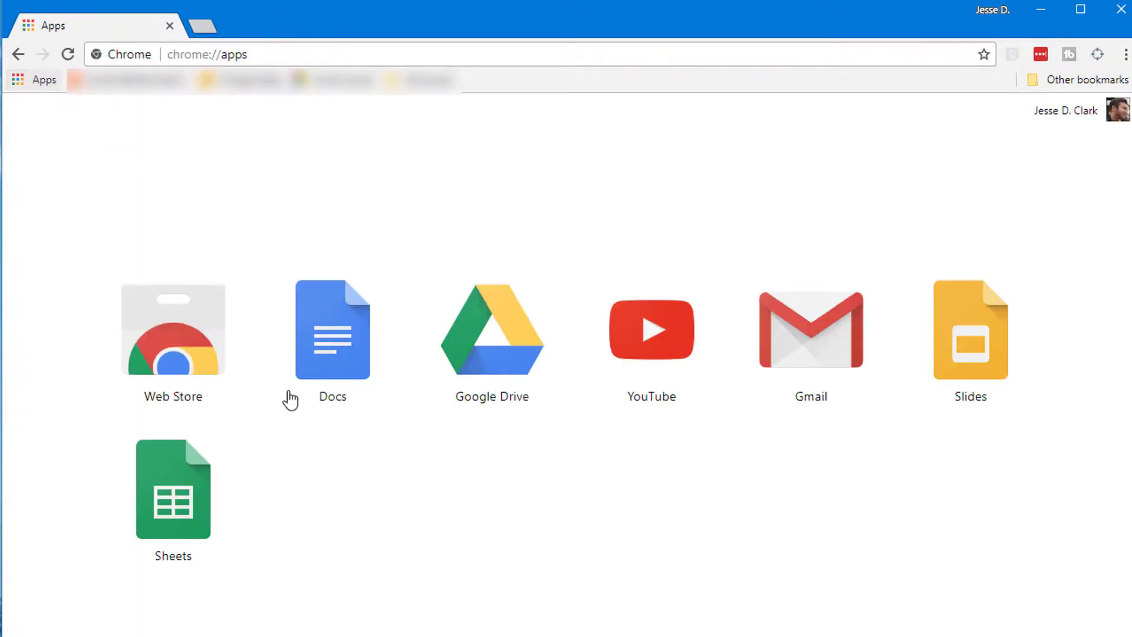
left_click(788, 354)
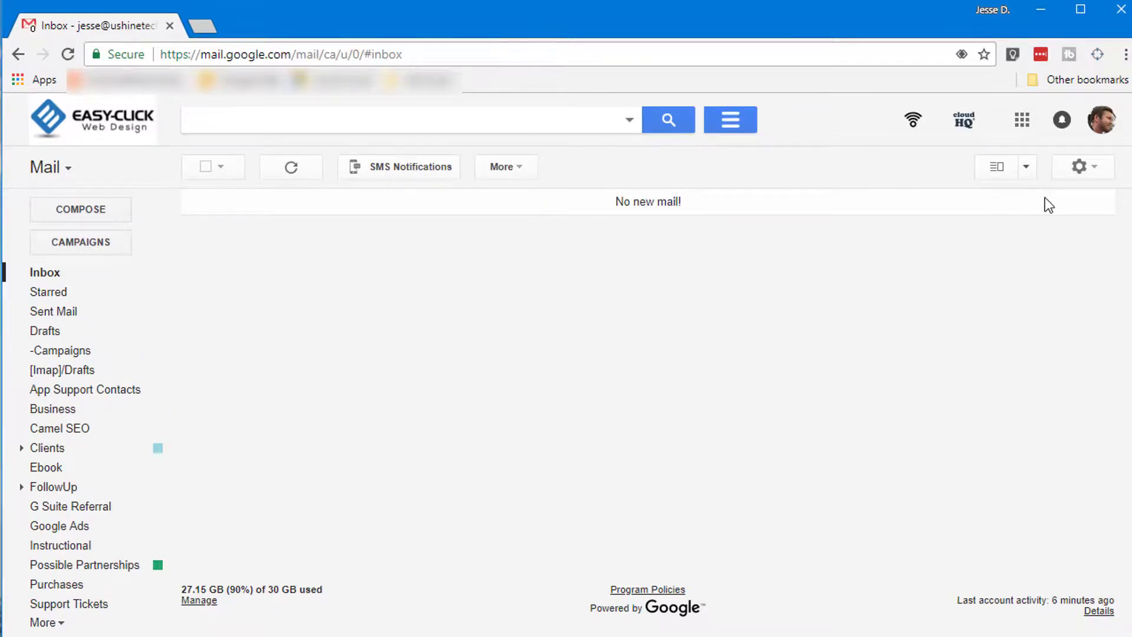
left_click(1021, 120)
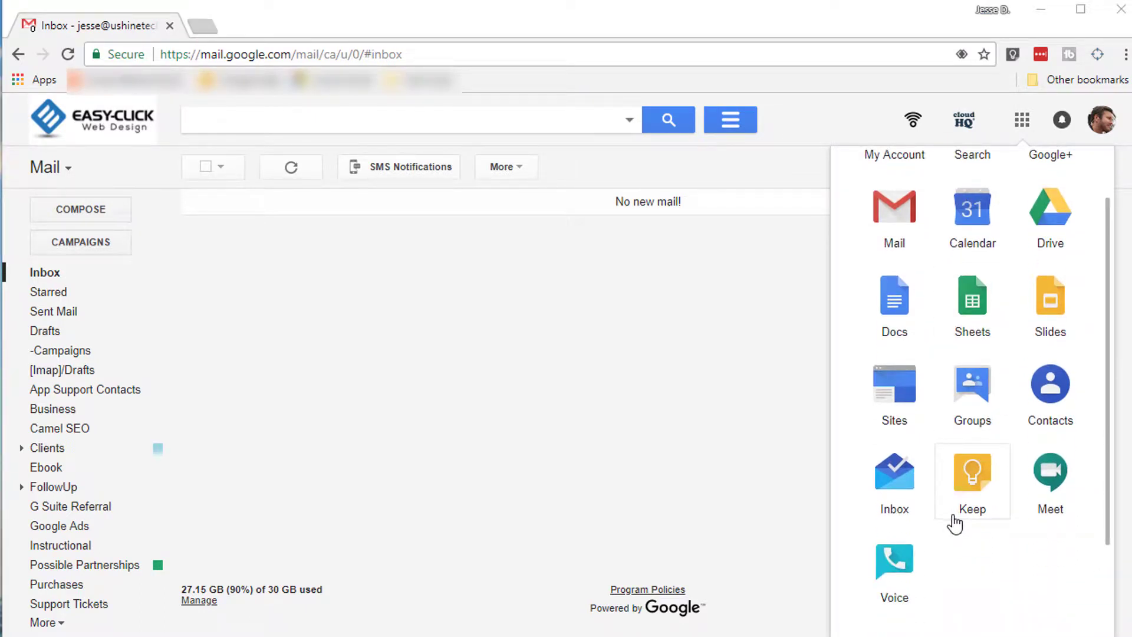
Scroll the Google apps list to find Docs
scroll(955, 522, "up", 2)
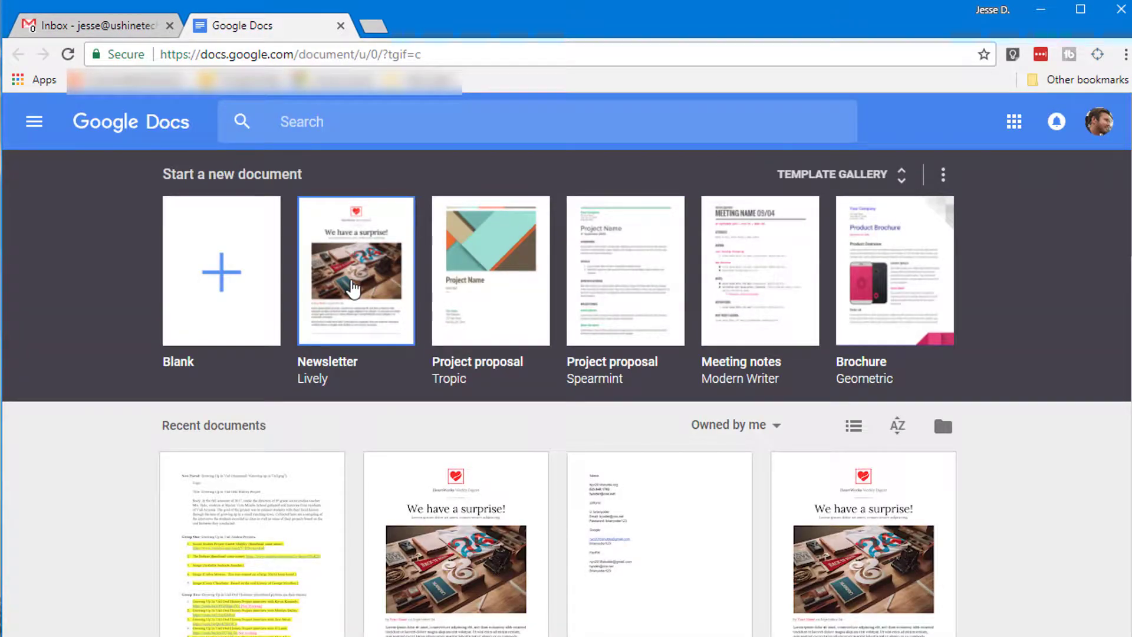
Create a Newsletter template document, look it over, and convert it into a Gmail message
left_click(352, 289)
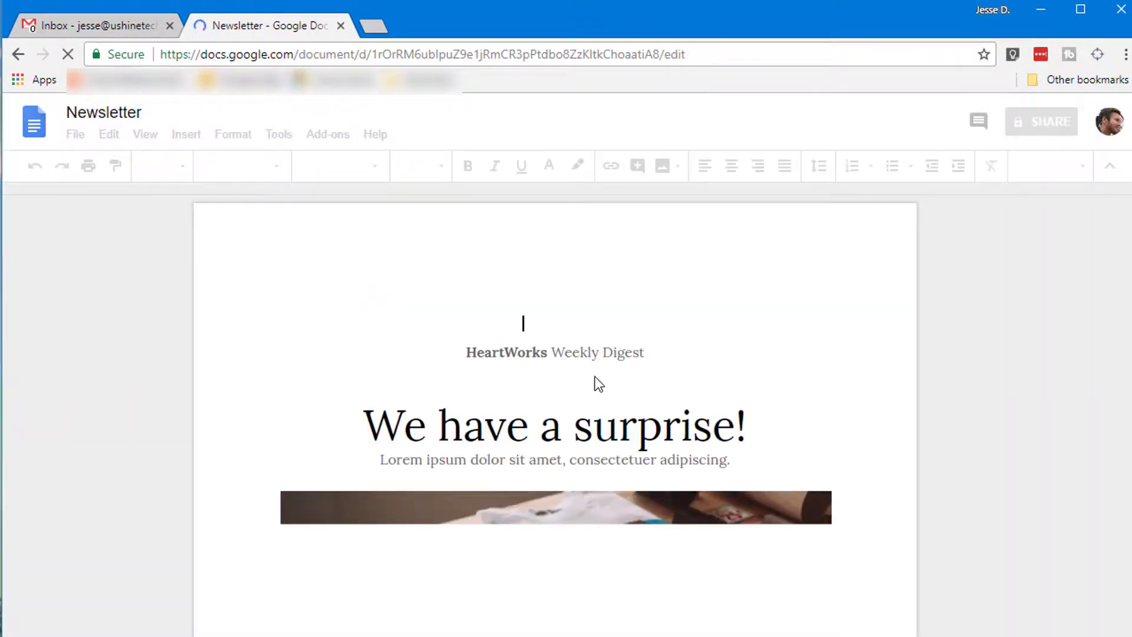
scroll(598, 383, "down", 10)
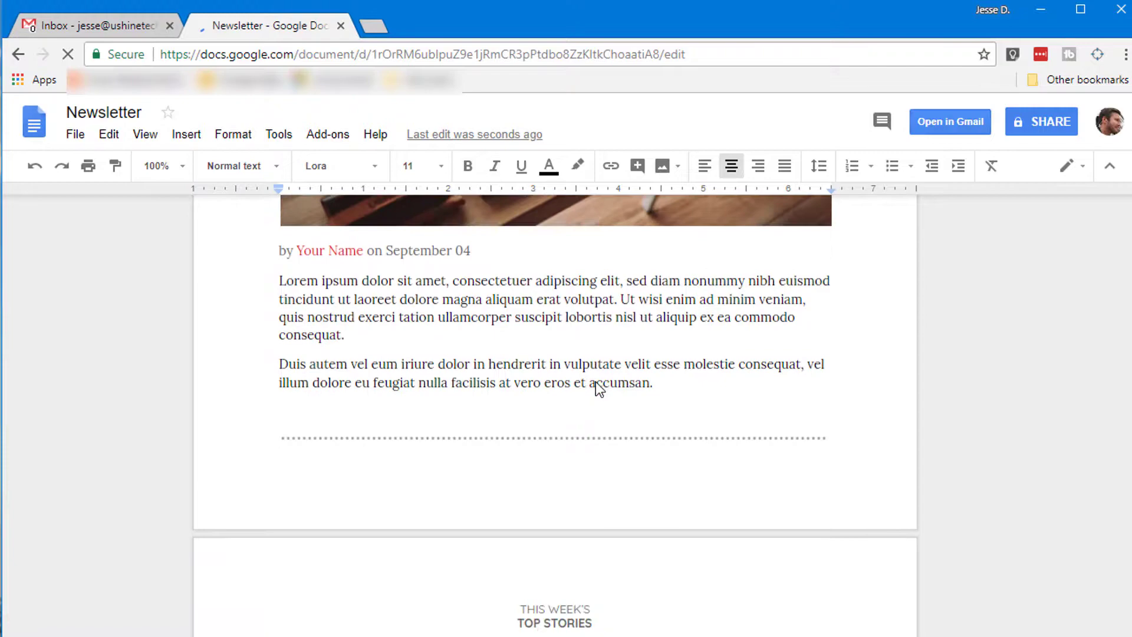
scroll(595, 381, "down", 5)
scroll(595, 380, "up", 12)
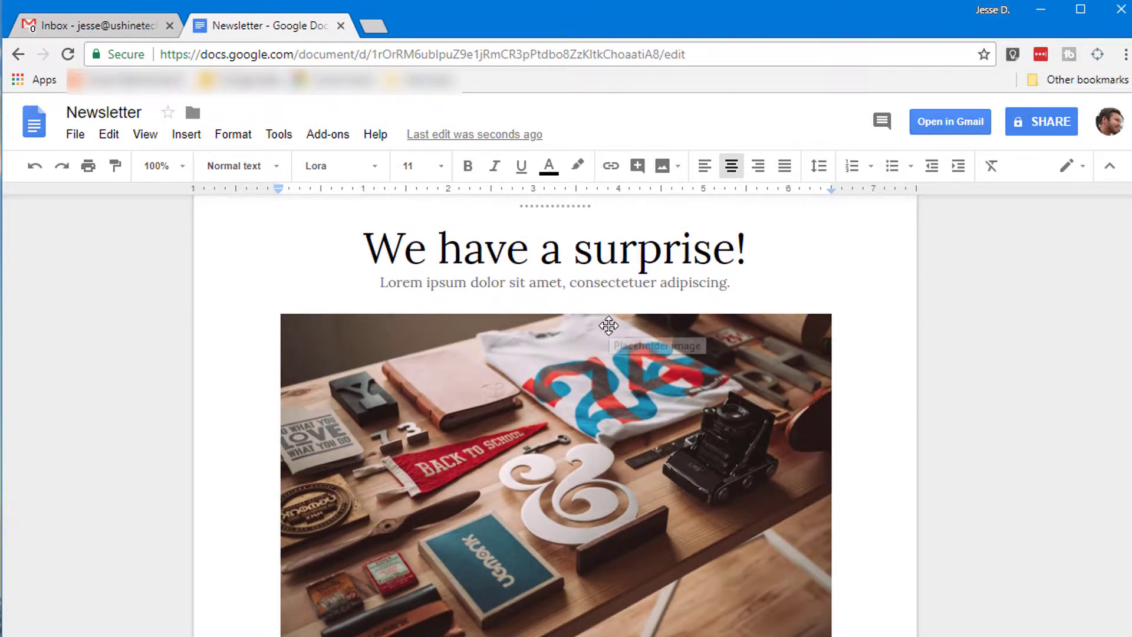
scroll(608, 325, "up", 3)
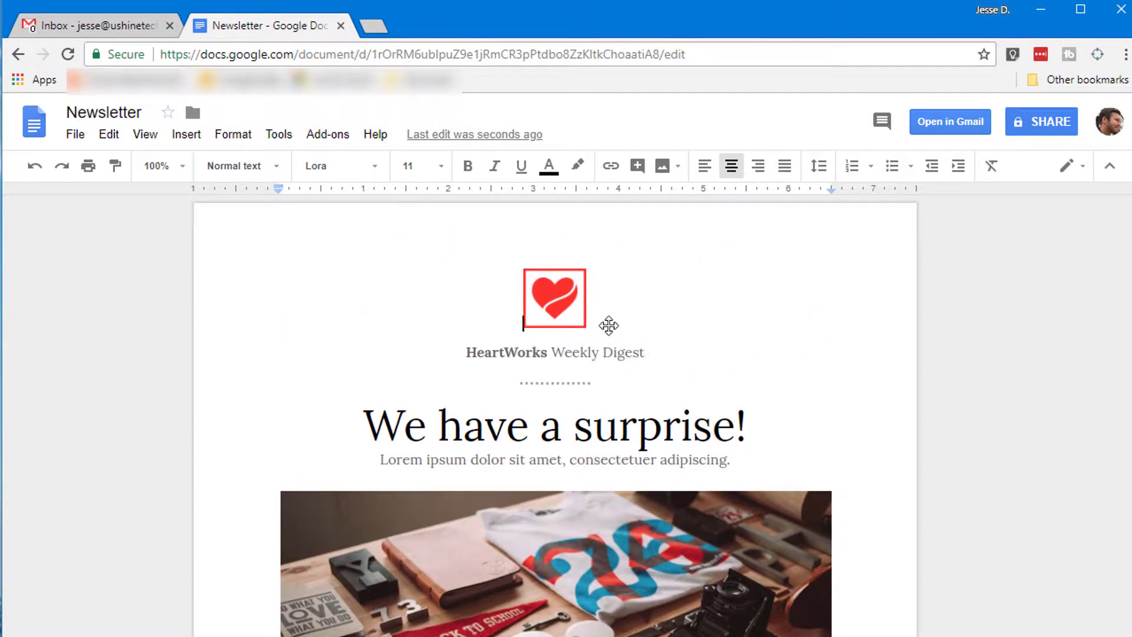
scroll(619, 332, "down", 3)
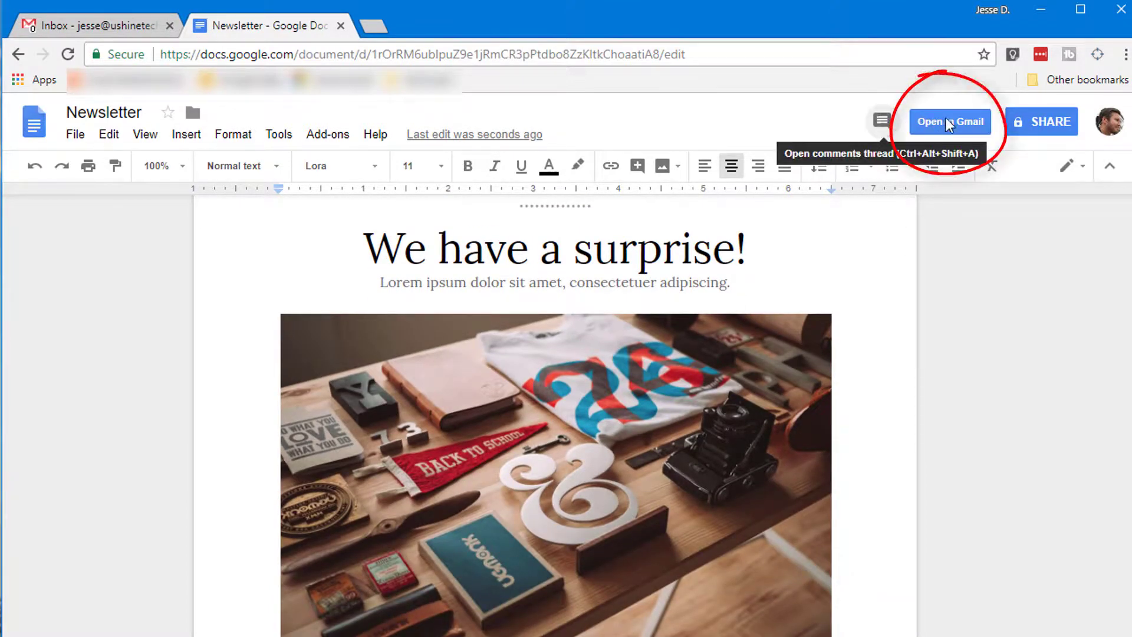
left_click(967, 122)
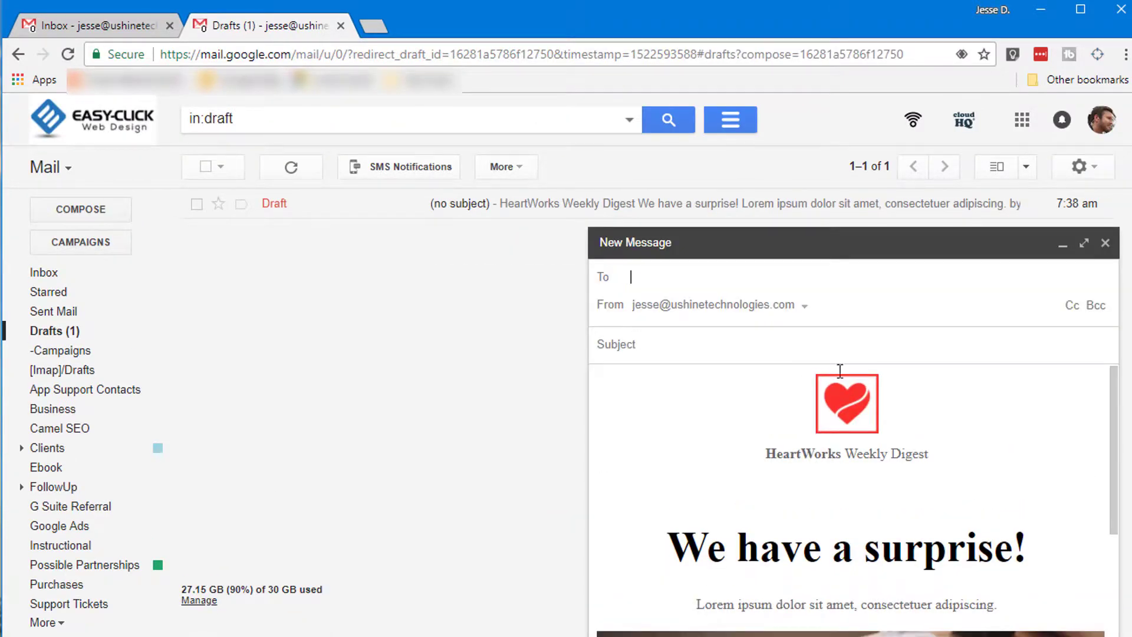
Expand the HeartWorks Weekly Digest message full-screen and review its content and recipients
left_click(924, 472)
scroll(924, 472, "down", 10)
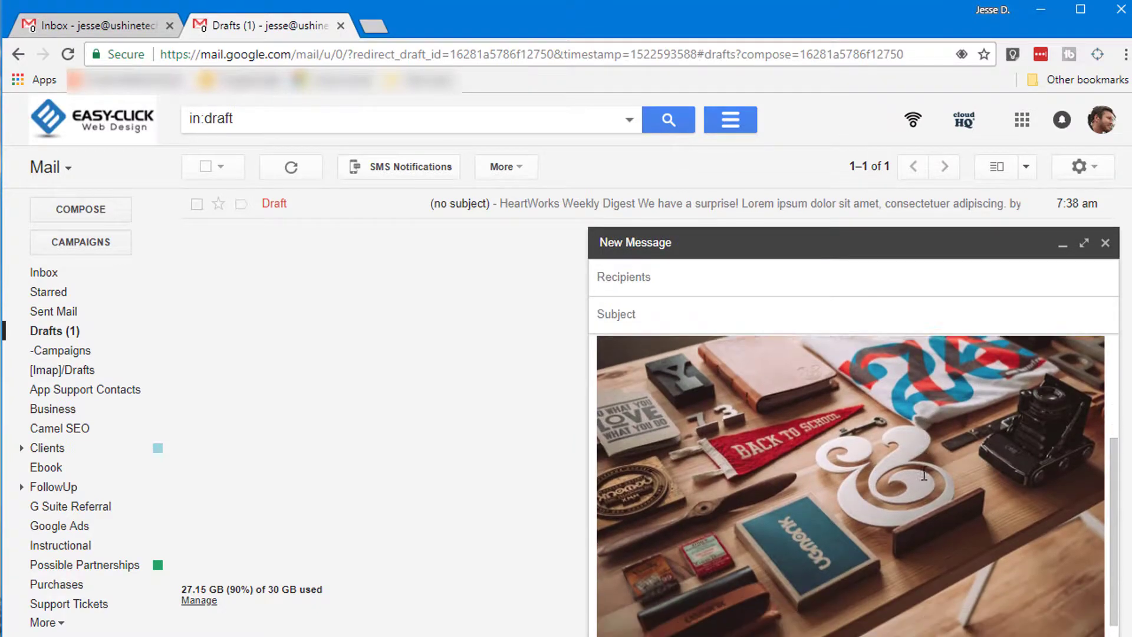
scroll(923, 473, "down", 6)
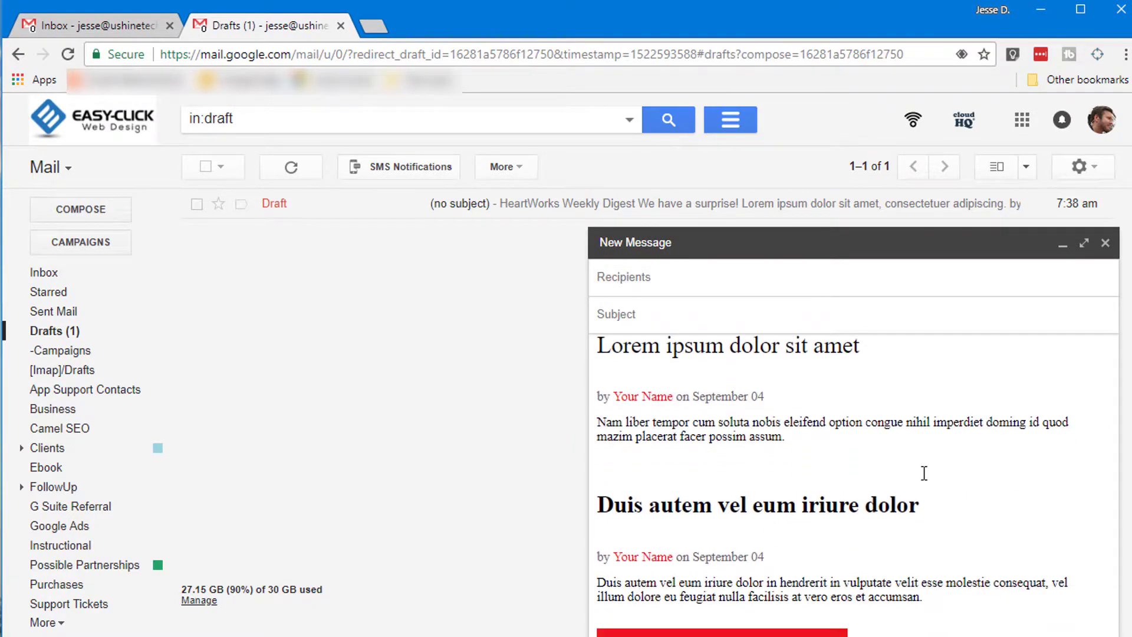
left_click(1084, 245)
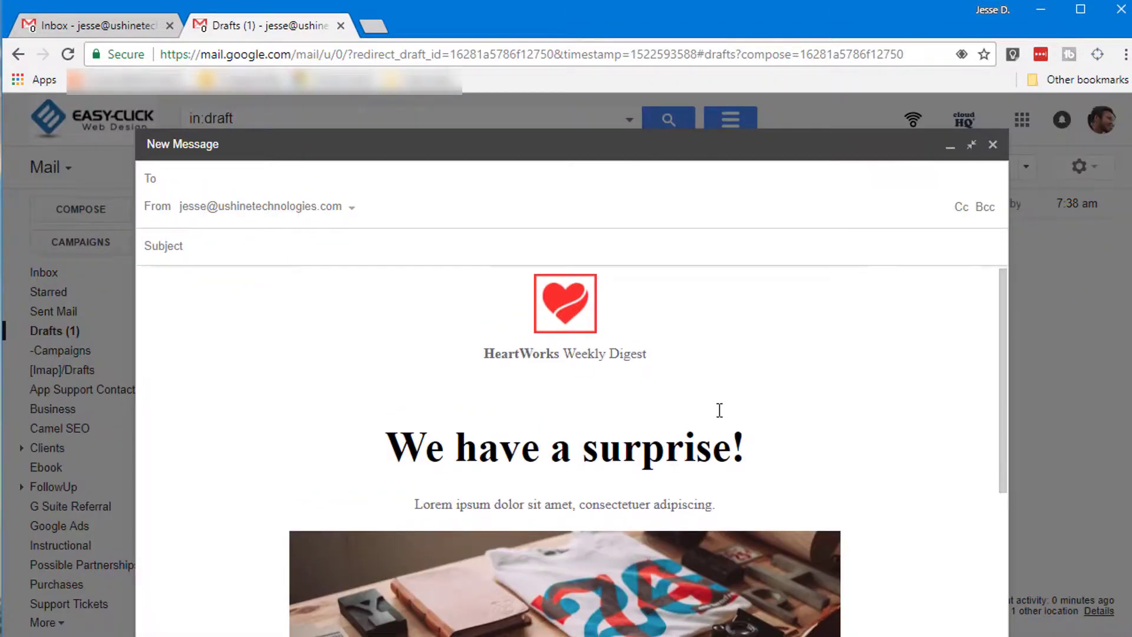
scroll(715, 405, "up", 6)
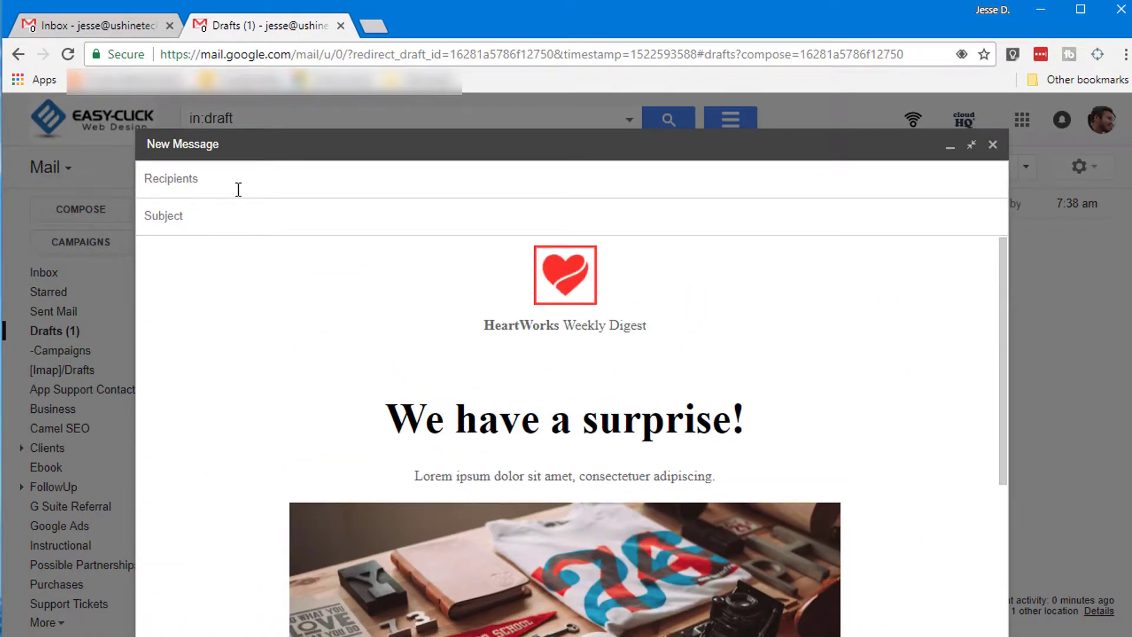
left_click(238, 188)
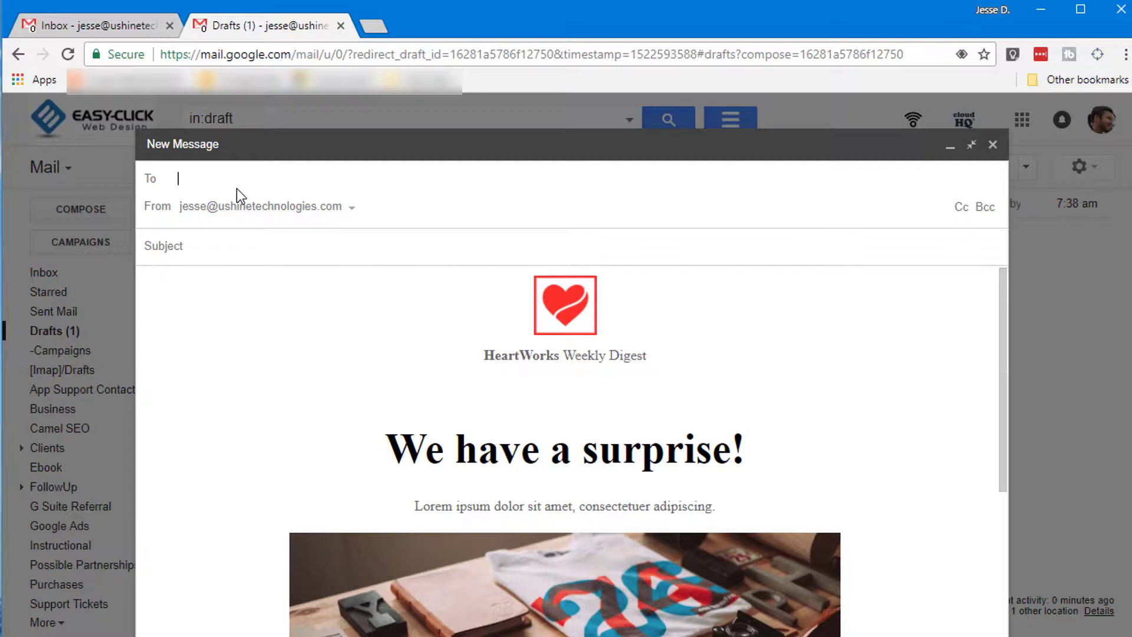
Close the message and discard the saved newsletter draft
left_click(993, 144)
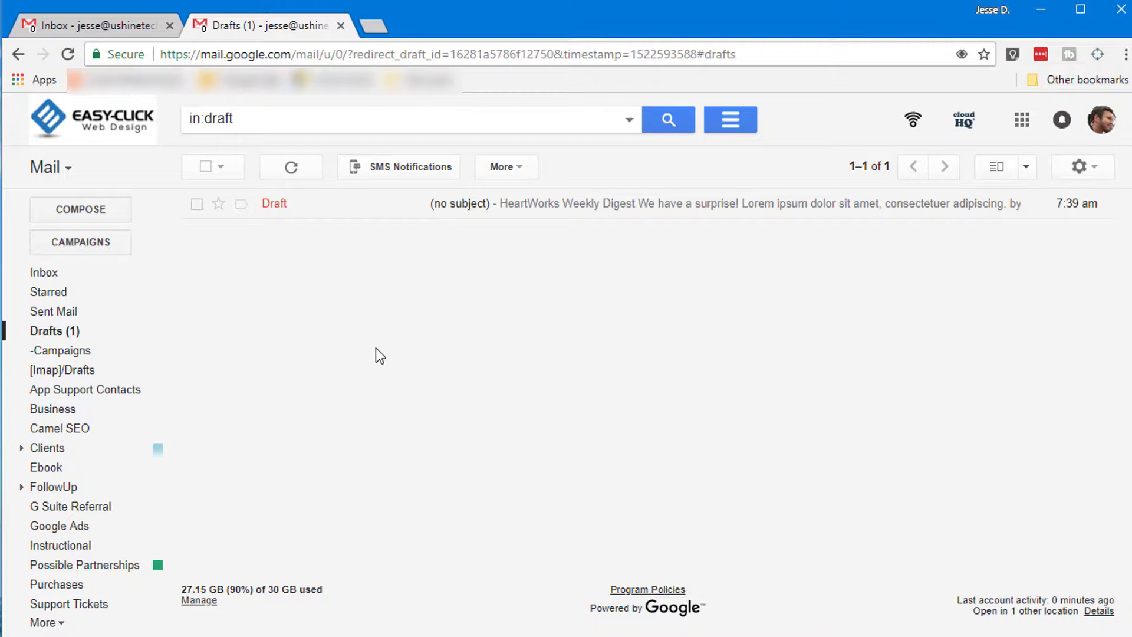
left_click(197, 204)
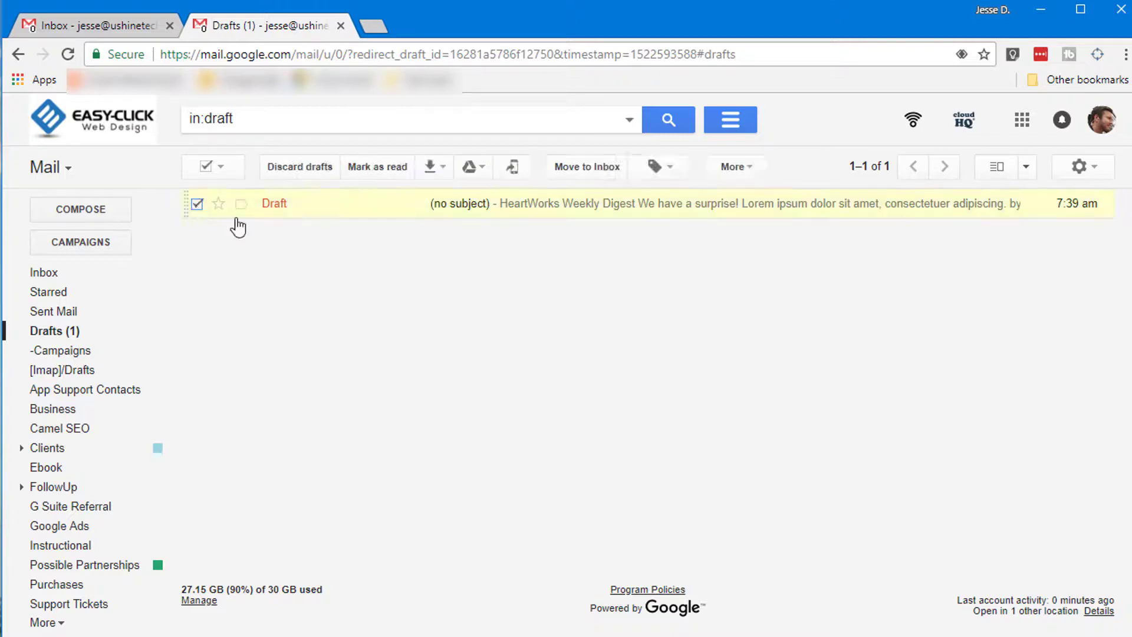
left_click(318, 168)
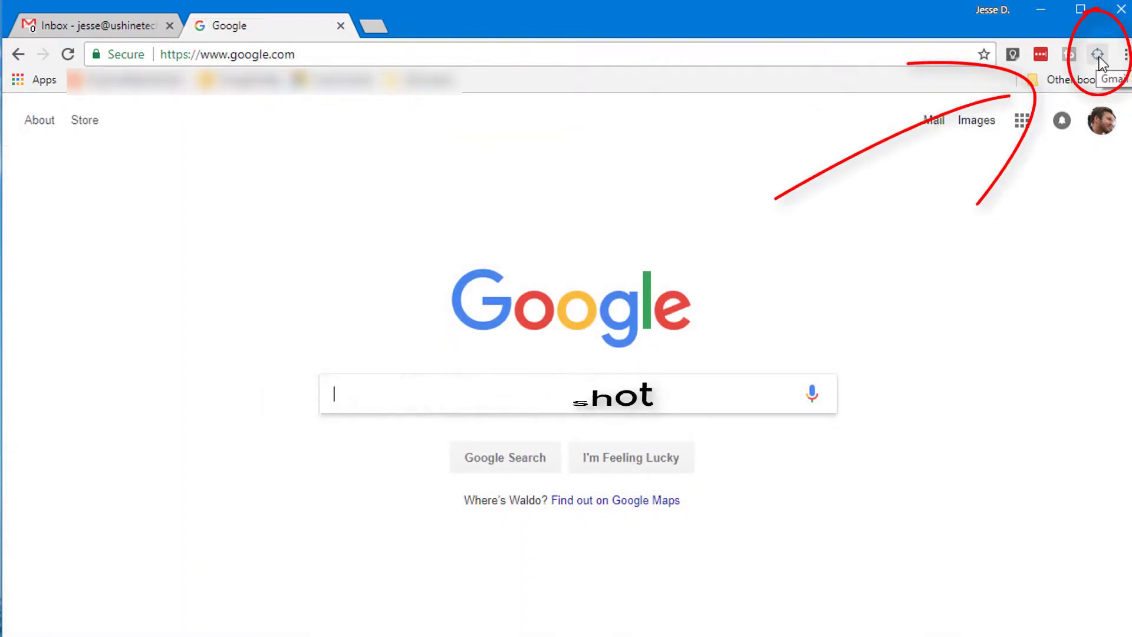
Close the Google home tab and crop a Gmail Screenshot capture to most of the inbox
left_click(1098, 58)
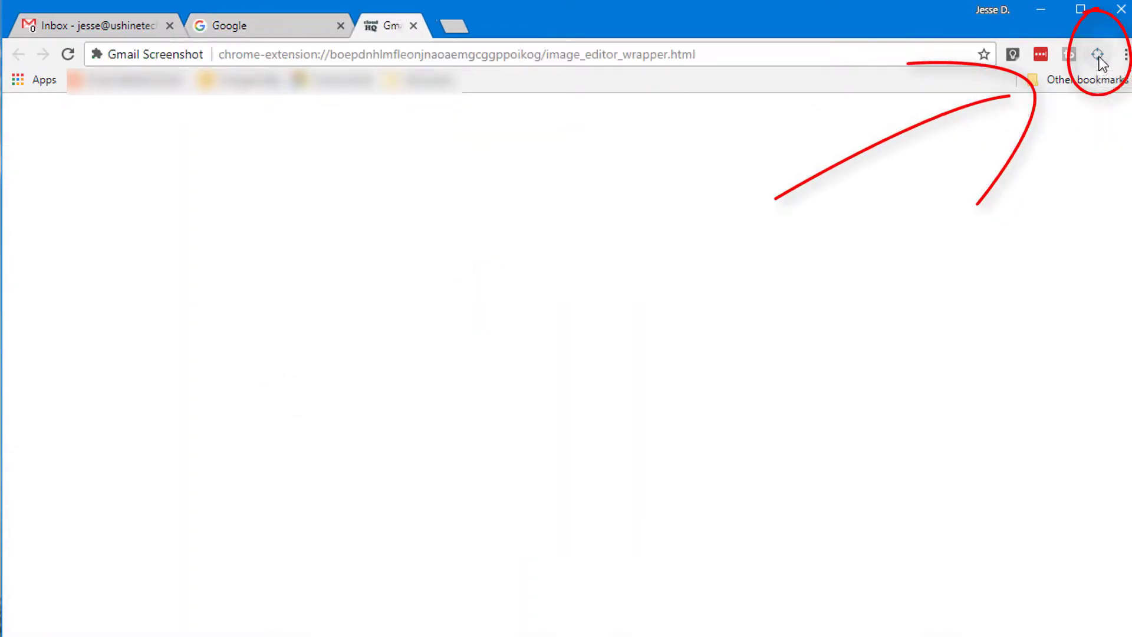
left_click(340, 25)
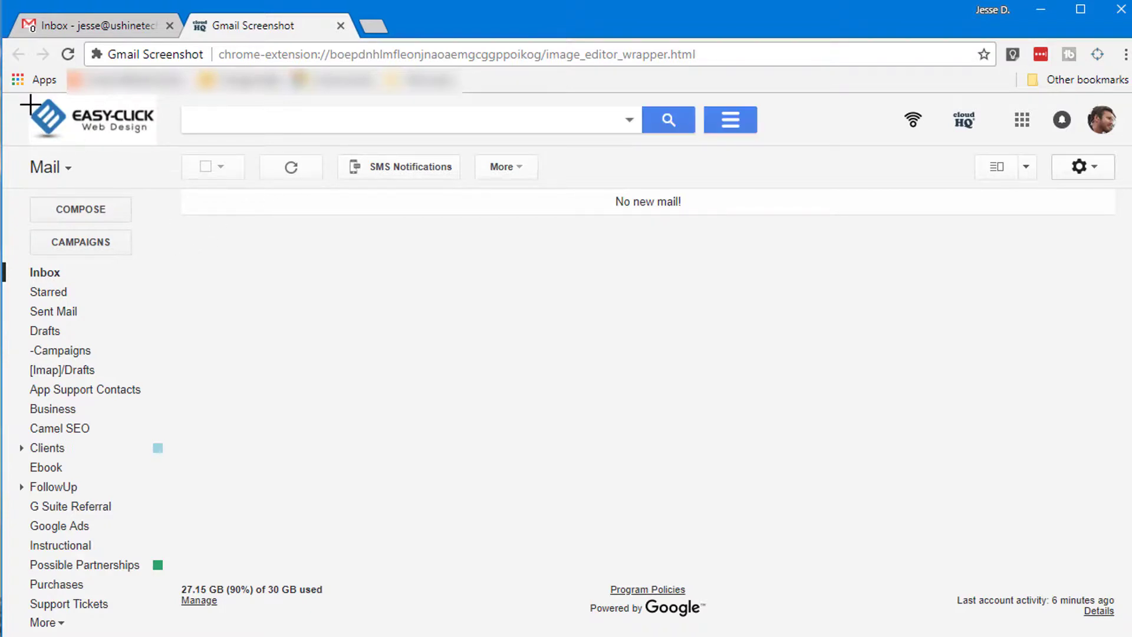
left_click_drag(30, 102, 236, 318)
left_click_drag(288, 395, 762, 630)
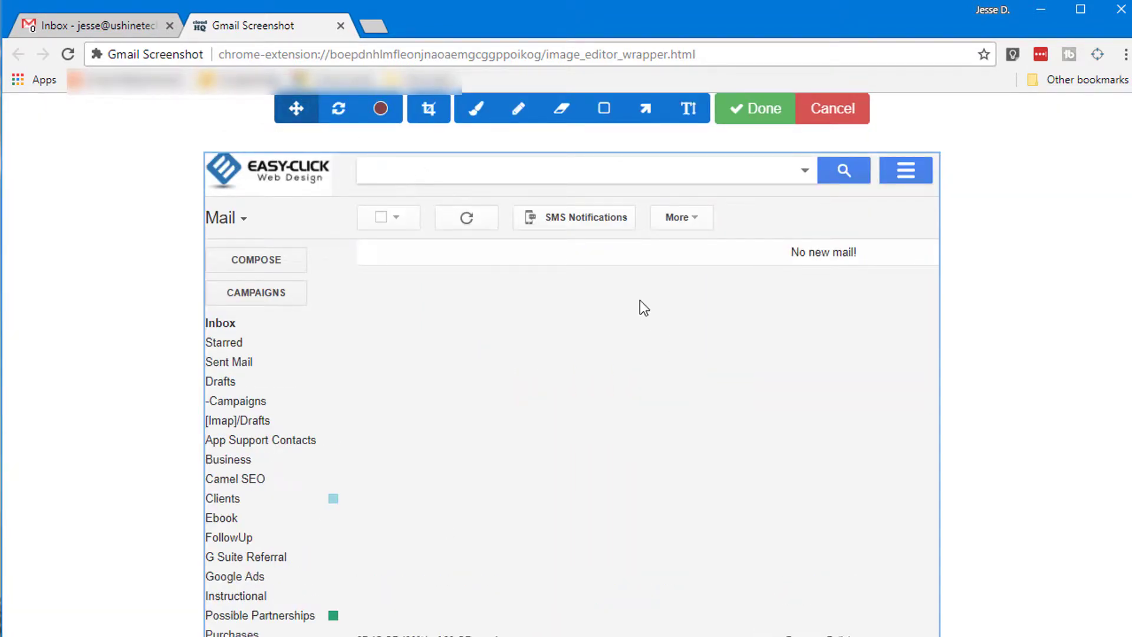
Draw an arrow pointing at Inbox on the screenshot
left_click(646, 108)
left_click_drag(526, 411, 276, 324)
left_click(629, 333)
left_click(392, 111)
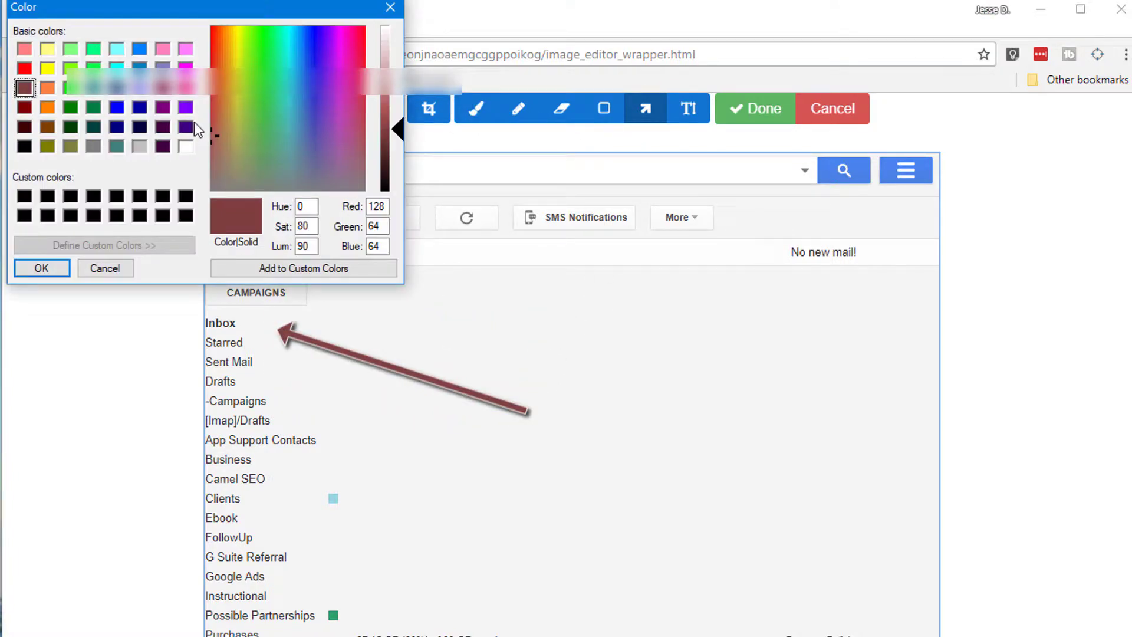
left_click(390, 7)
Add the text label 'text here' in the empty message area
left_click(688, 109)
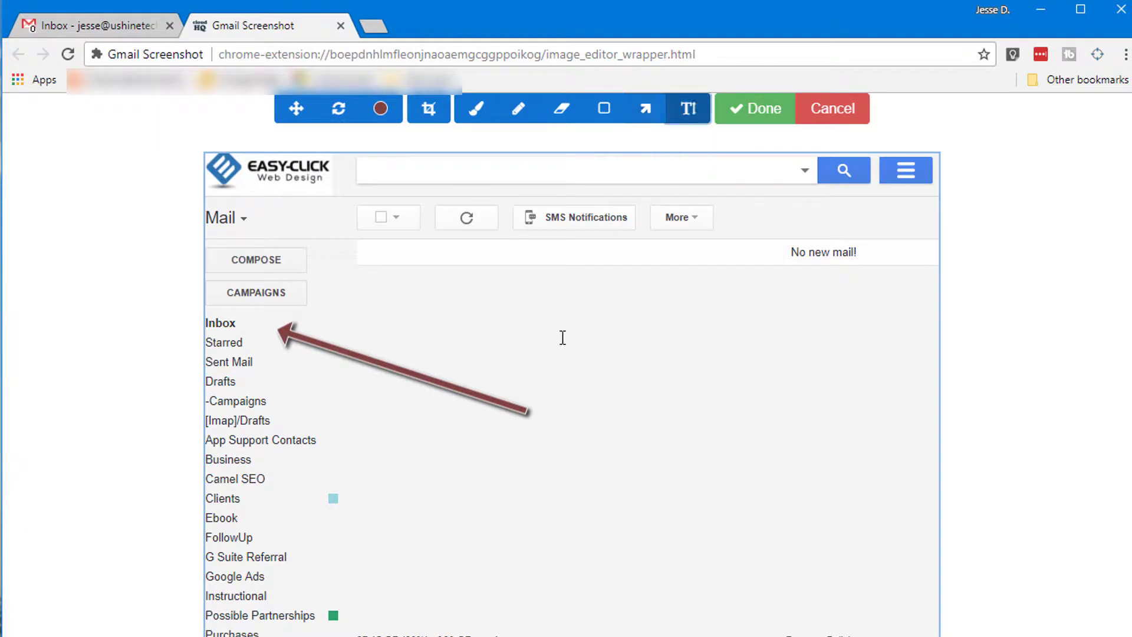
left_click(561, 333)
type("ty")
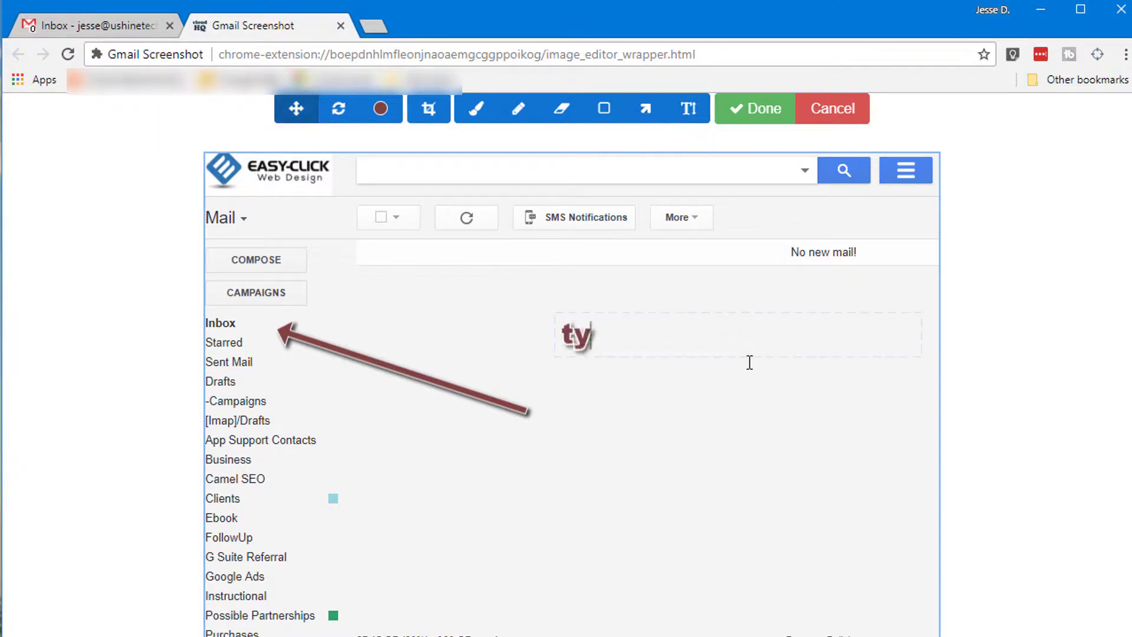
key("BackSpace")
type("ext here")
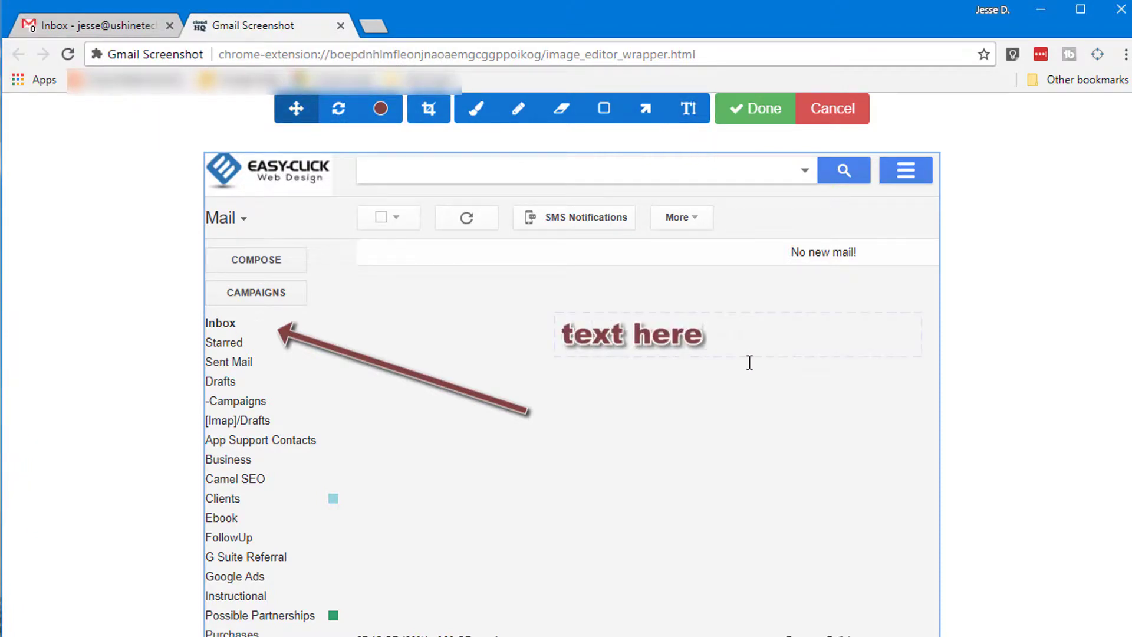
Upload the annotated screenshot and copy its share URL to the clipboard
left_click(744, 110)
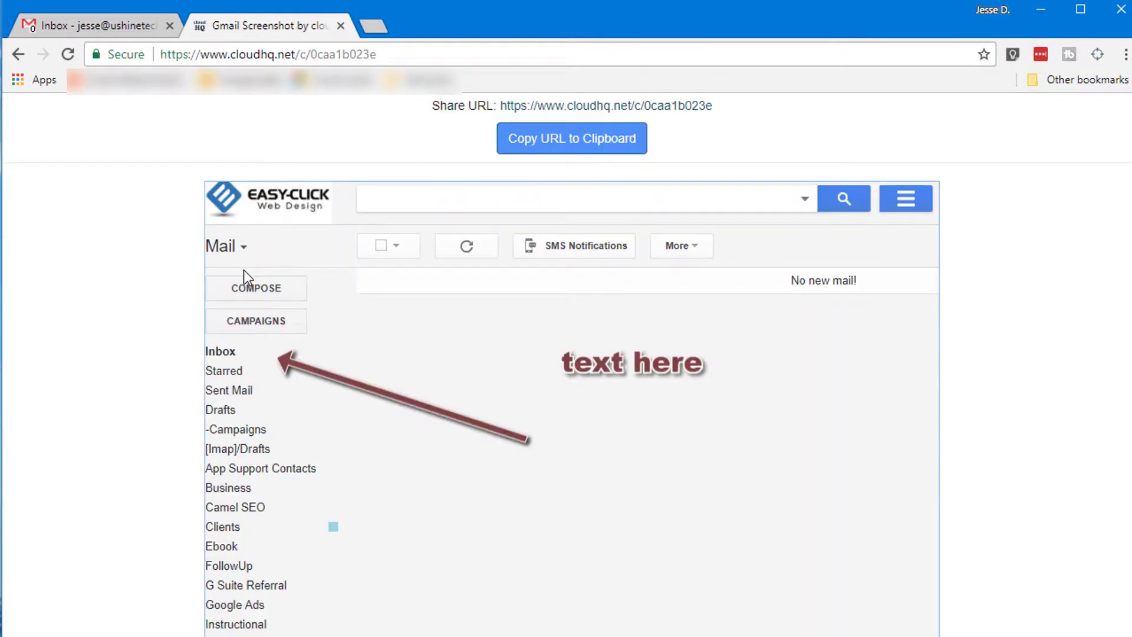
left_click(578, 148)
left_click(586, 141)
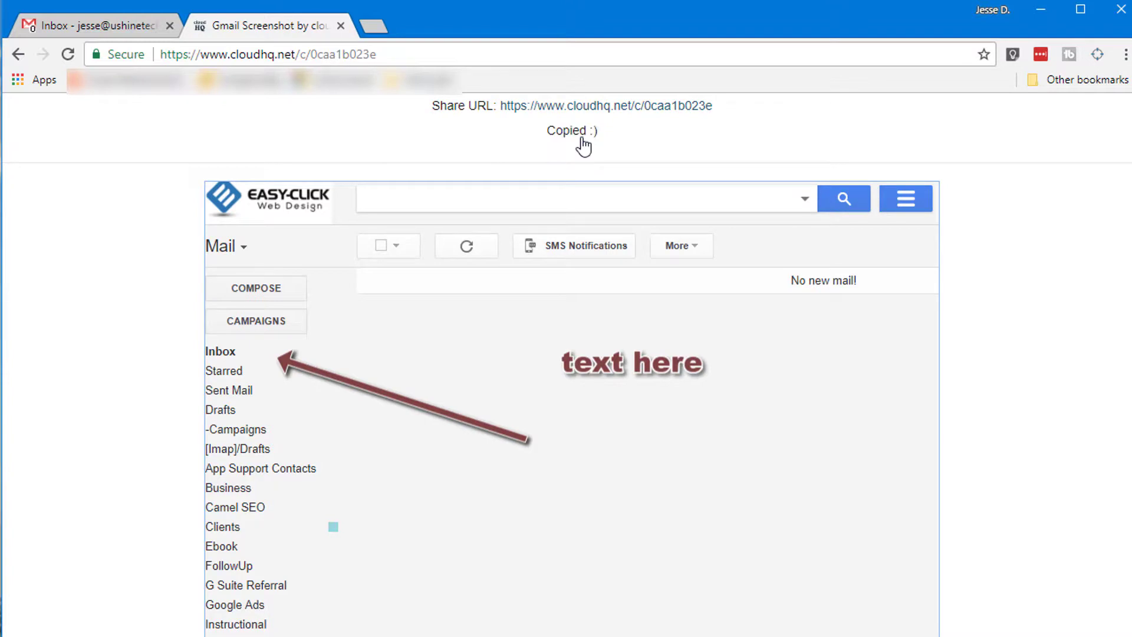
Start a new message to the suggested contact with the subject 'test'
left_click(114, 26)
left_click(118, 213)
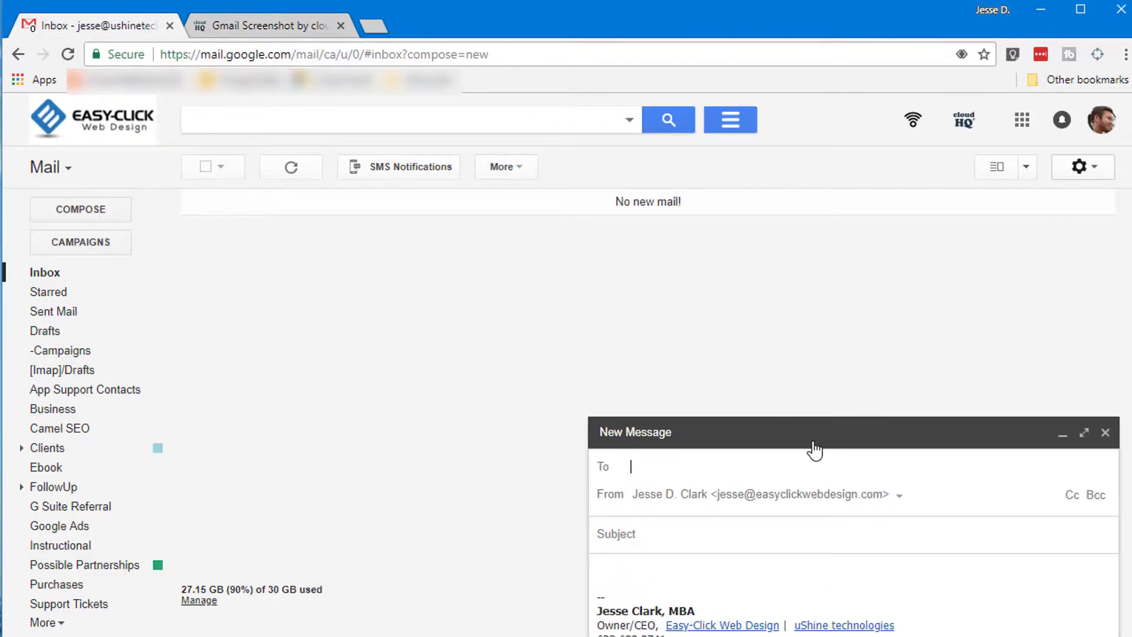
type("jesse")
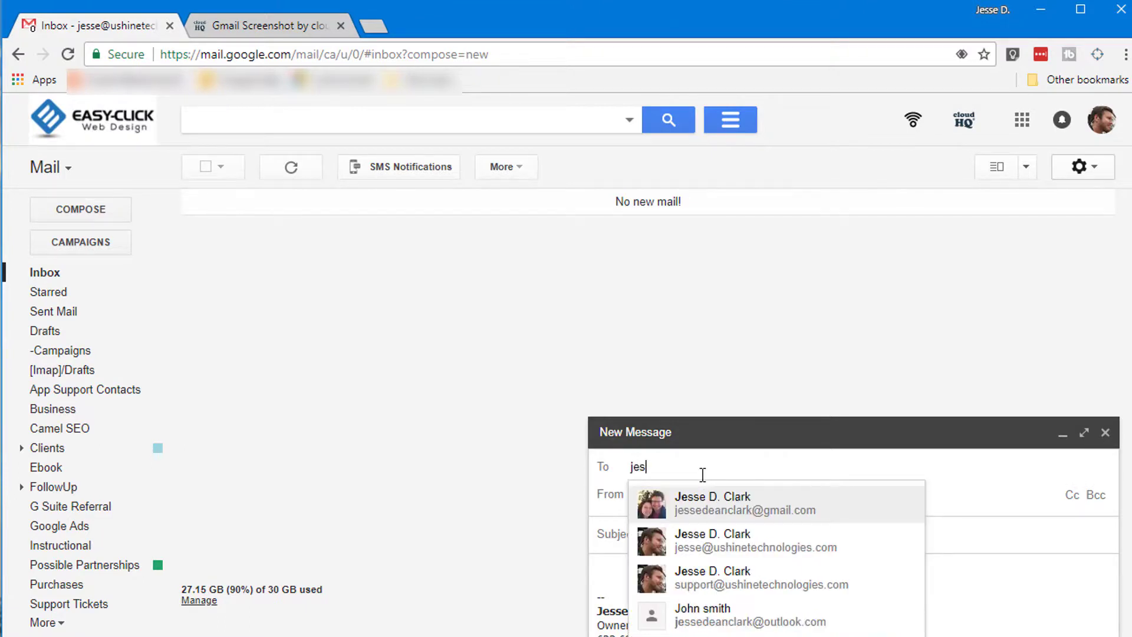
left_click(710, 507)
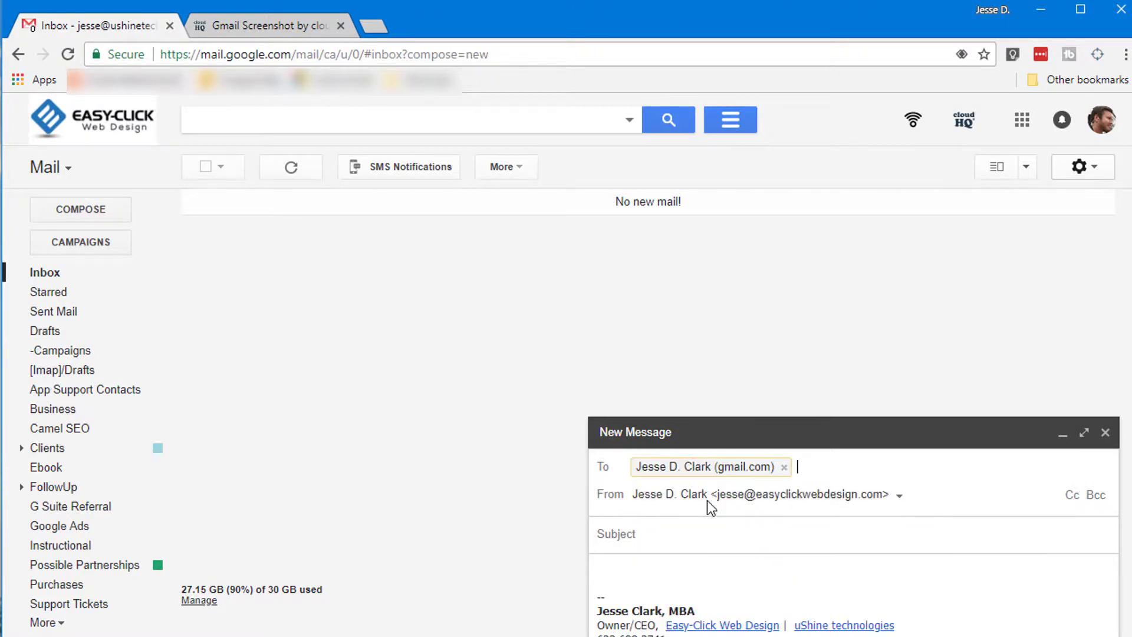
left_click(678, 537)
type("te4st")
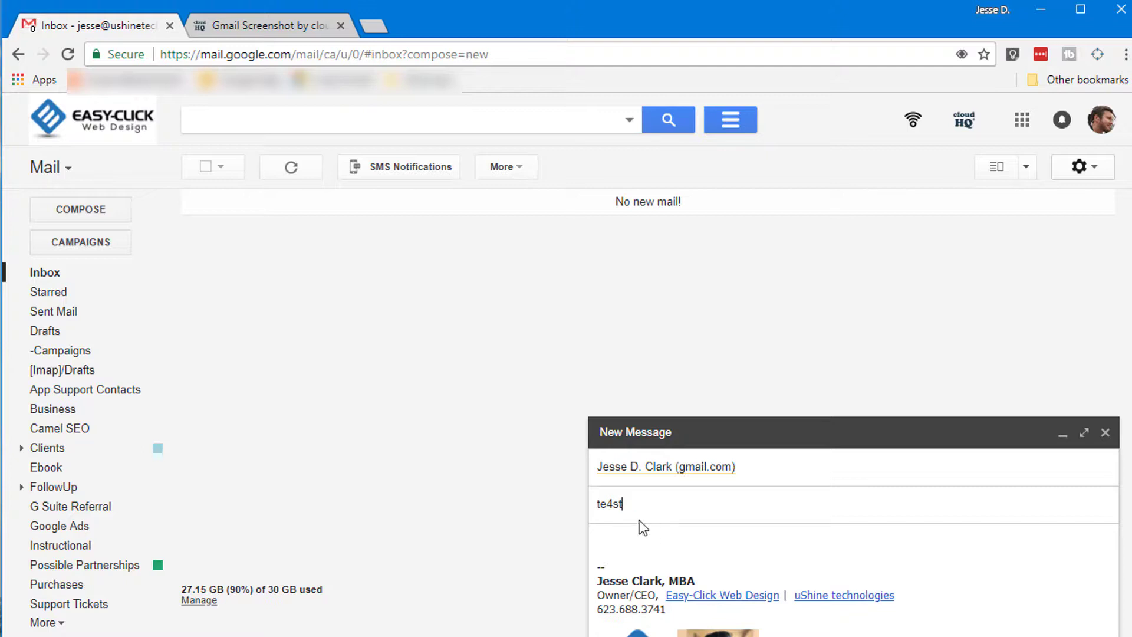
left_click_drag(649, 504, 583, 506)
type("test")
Paste the cloudHQ share link into the body and close the message as a draft
left_click(643, 539)
key("ctrl+v")
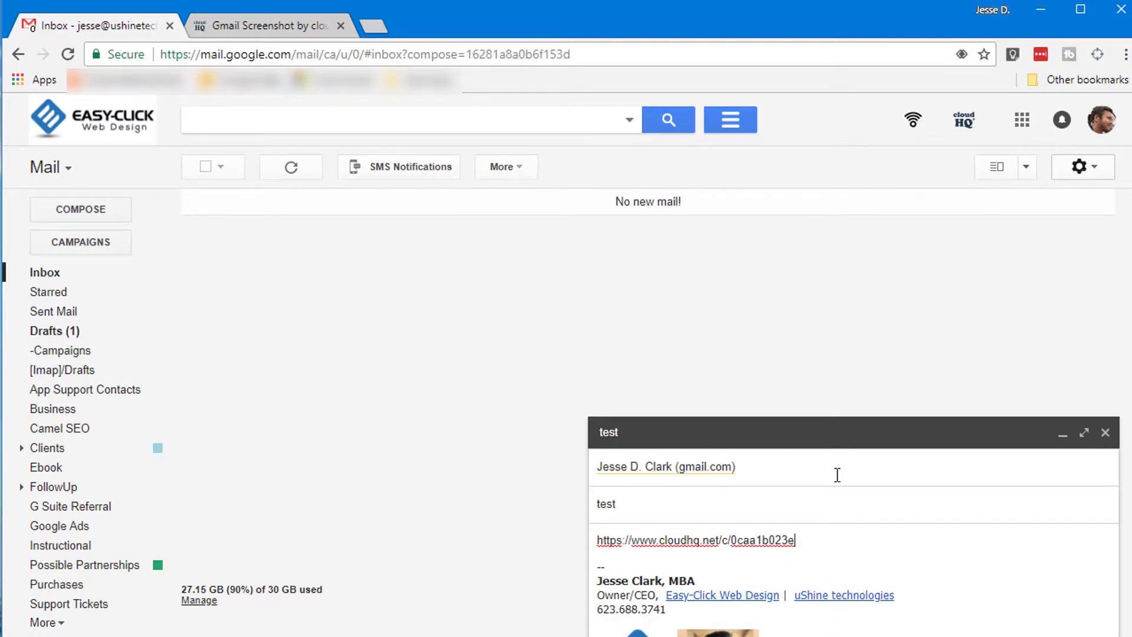
left_click(1105, 435)
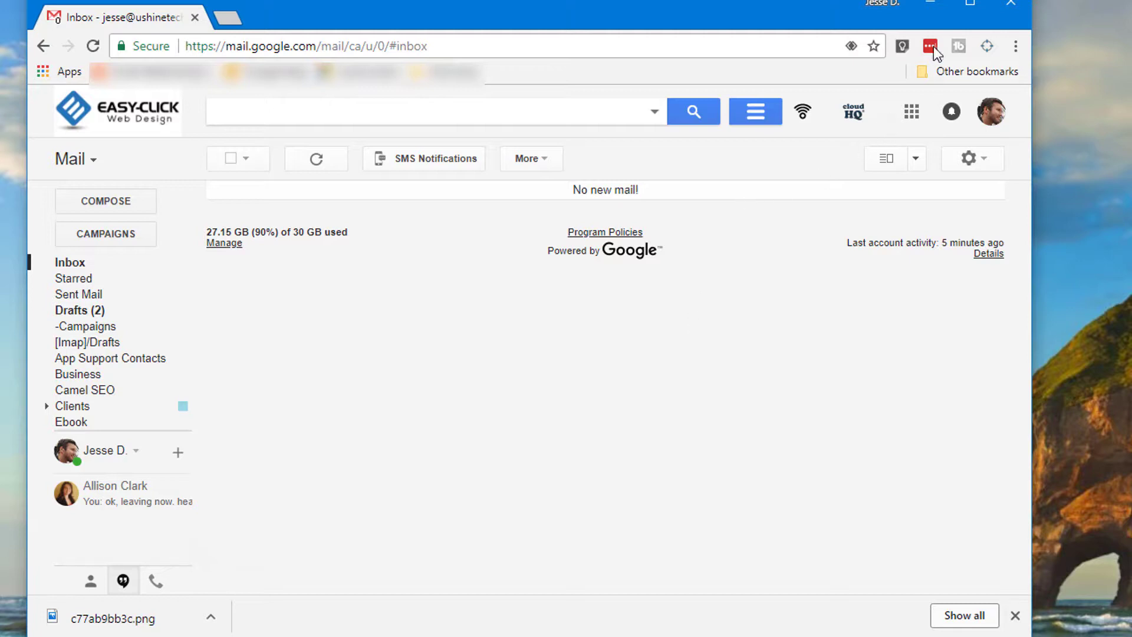
Launch Gmail Screenshot in a new tab and search Google for 'news'
left_click(987, 46)
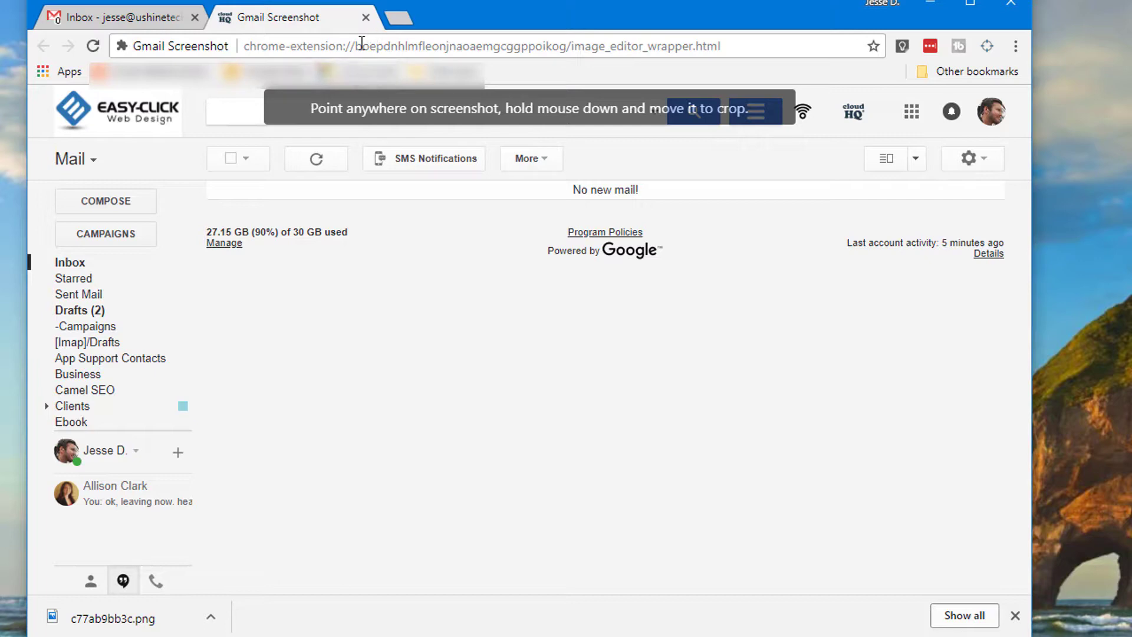
left_click(355, 47)
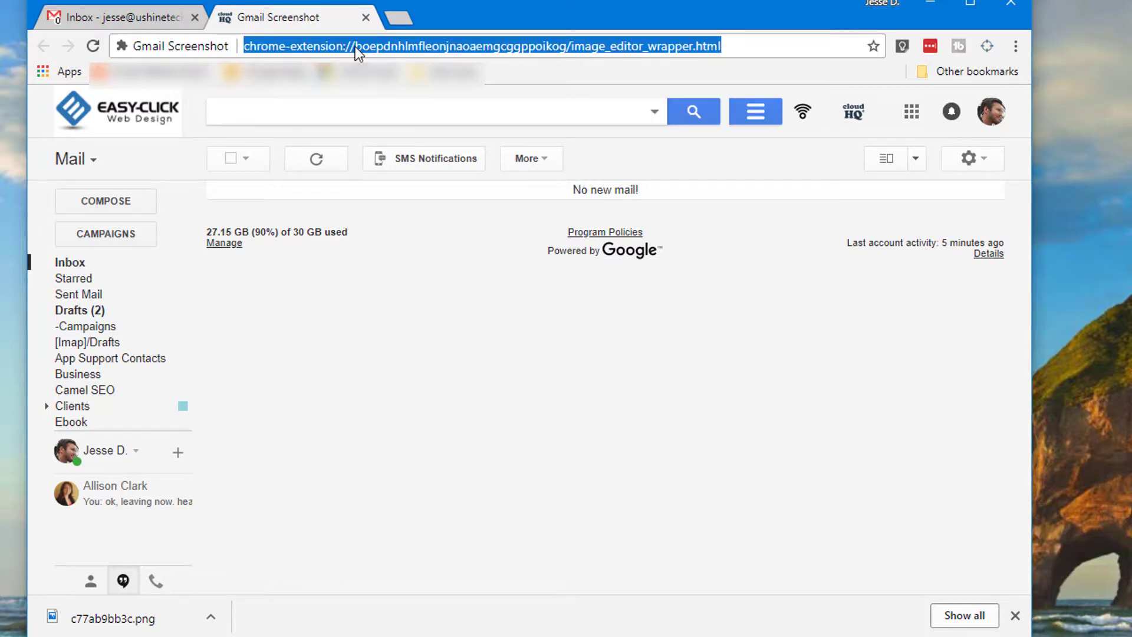
type("news")
key("Return")
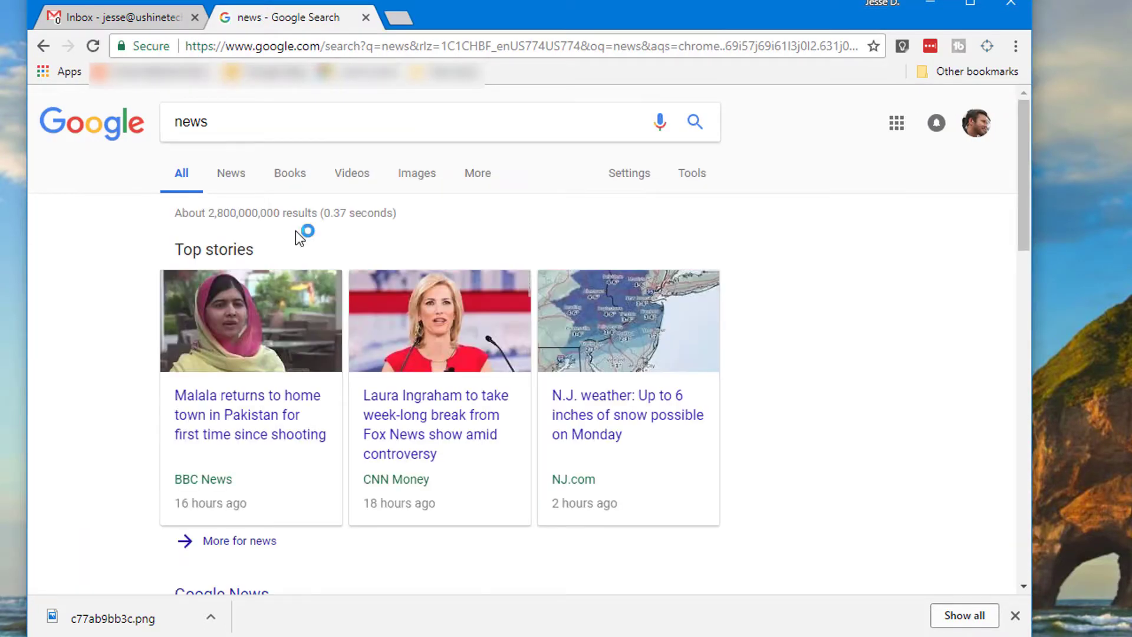
scroll(253, 327, "down", 5)
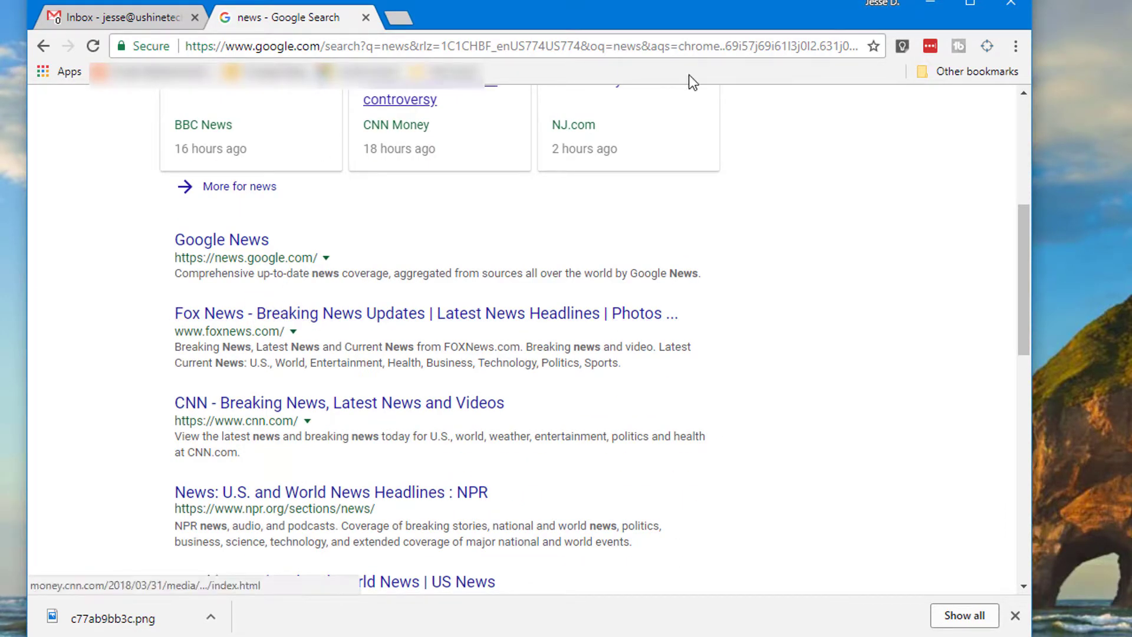
Capture the news results cropped to the search area, drawing and then deleting a trial arrow
left_click(986, 45)
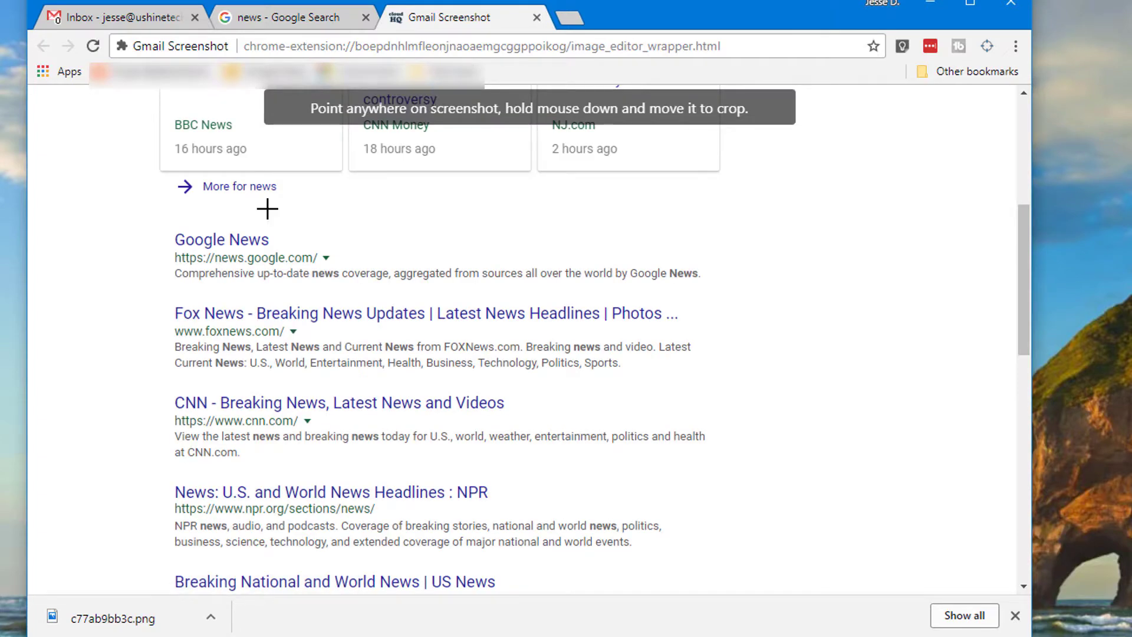
left_click_drag(126, 127, 930, 547)
left_click(602, 100)
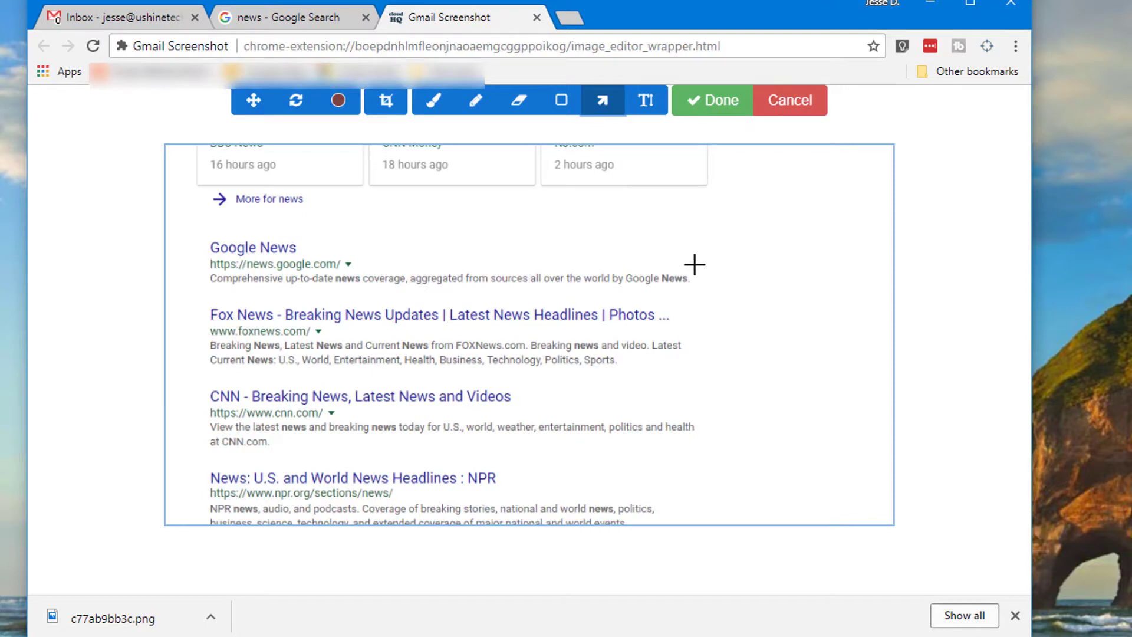
left_click_drag(731, 270, 337, 237)
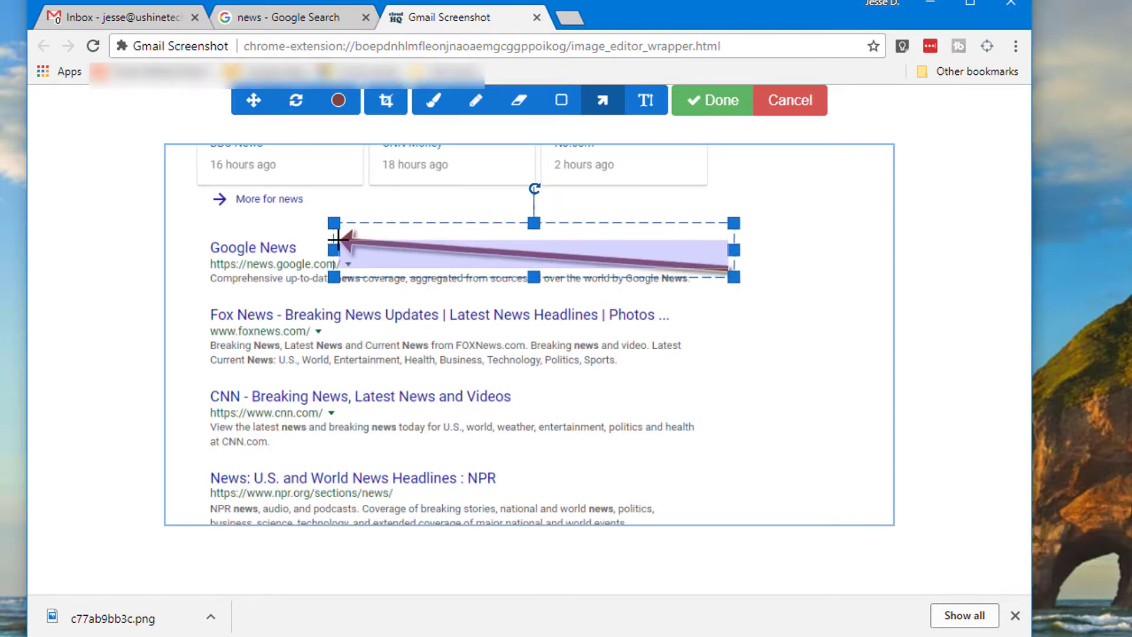
left_click(658, 201)
left_click(561, 259)
key("Delete")
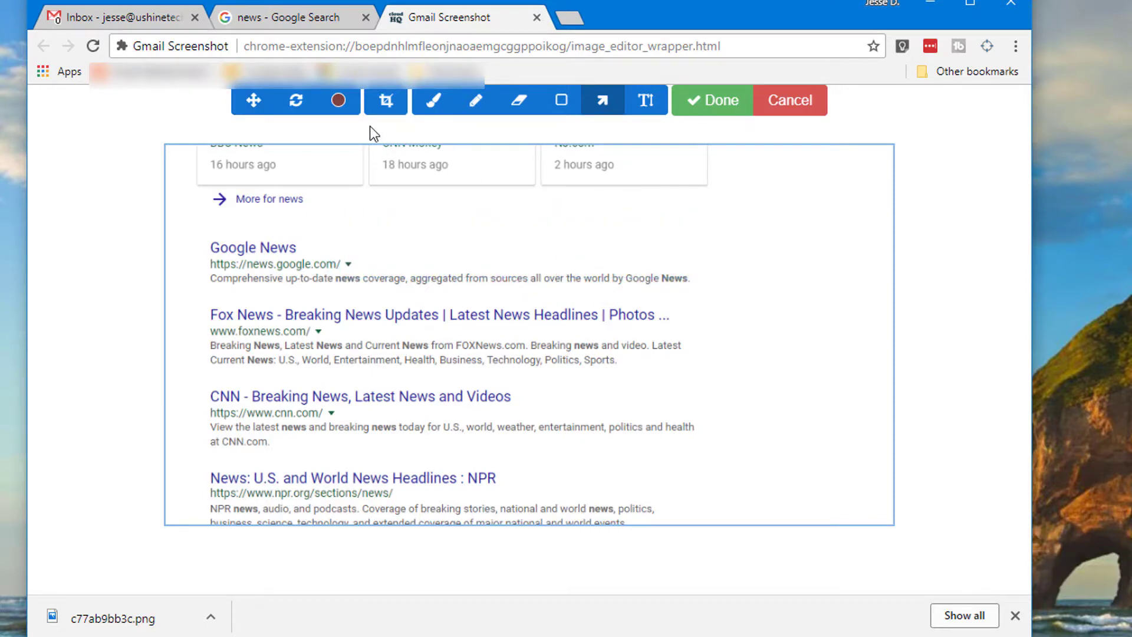
Switch the annotation colour to red, then undo a trial red brush stroke
left_click(338, 100)
left_click(50, 60)
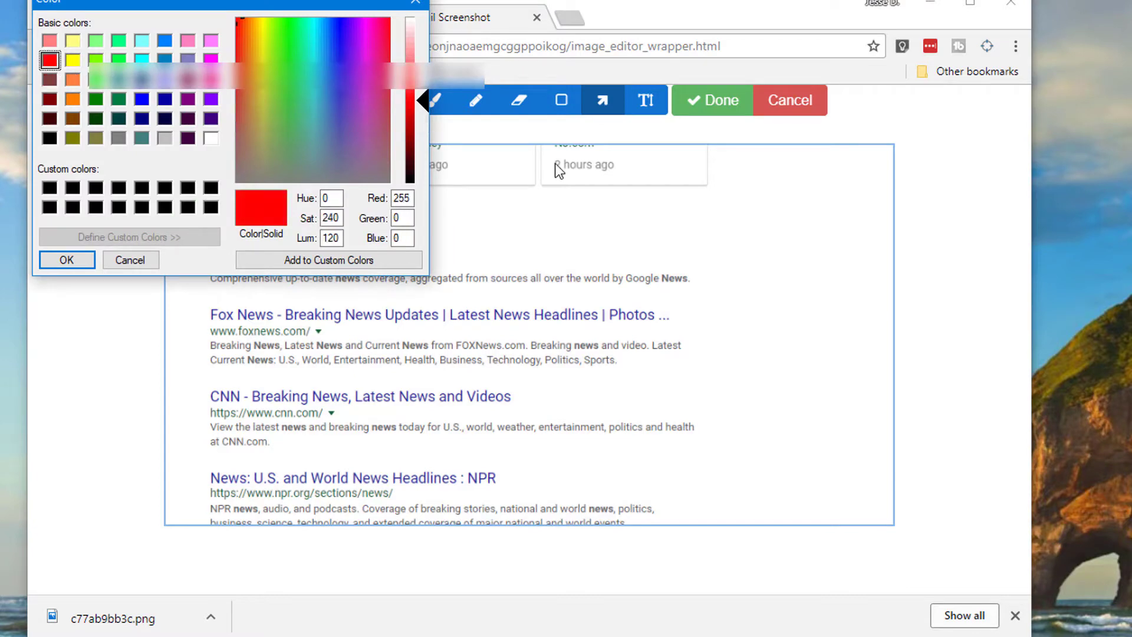
left_click(127, 260)
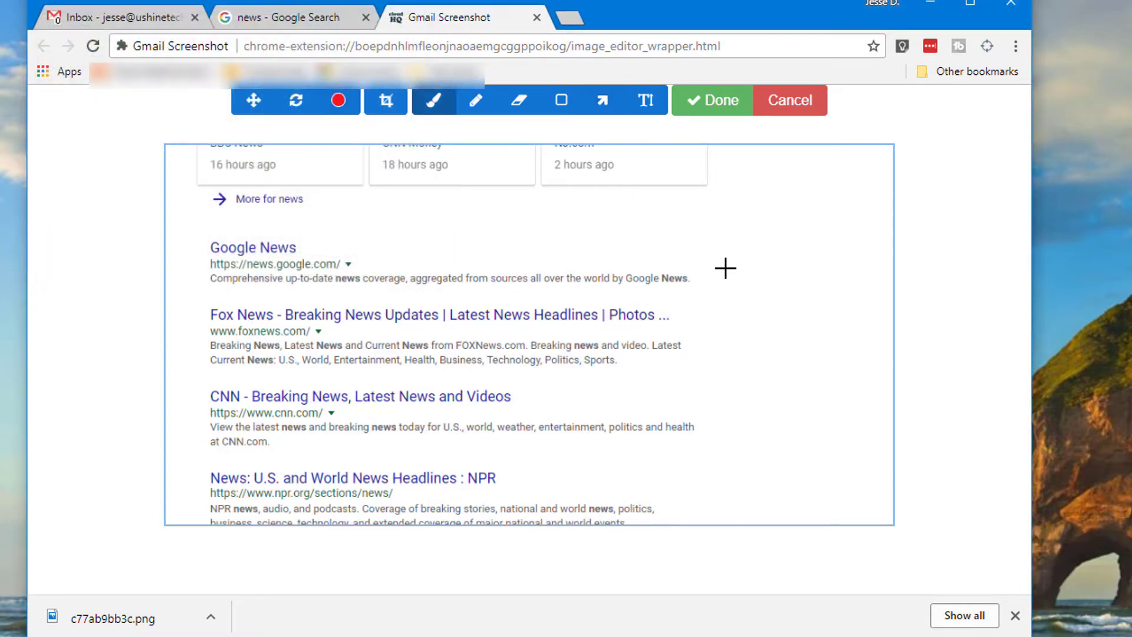
left_click_drag(732, 282, 687, 266)
left_click_drag(514, 245, 341, 252)
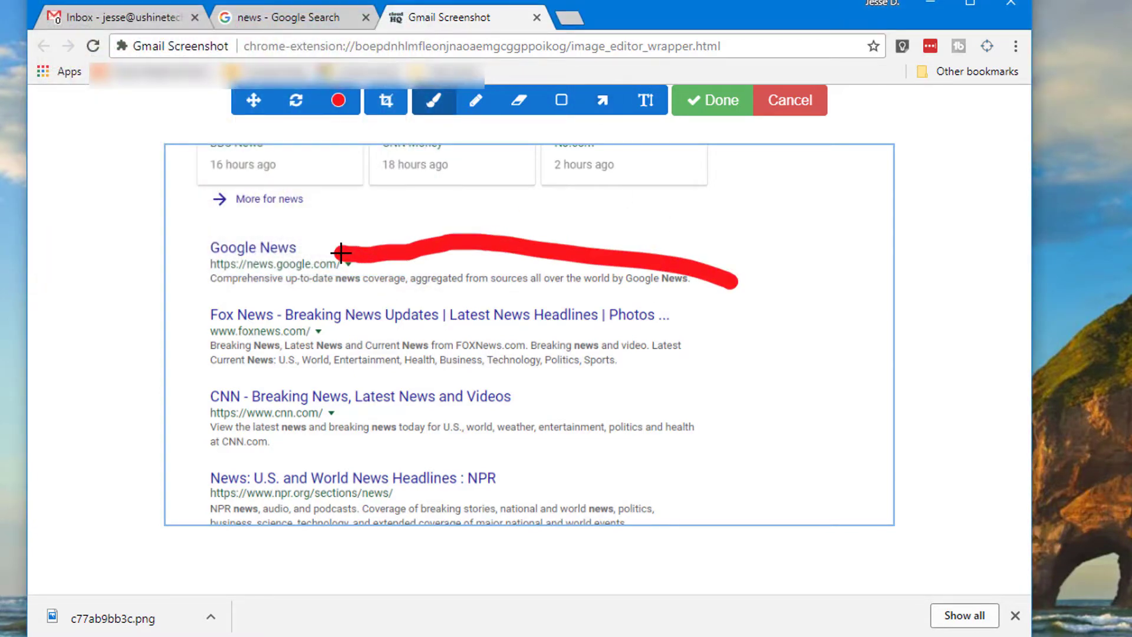
left_click(296, 100)
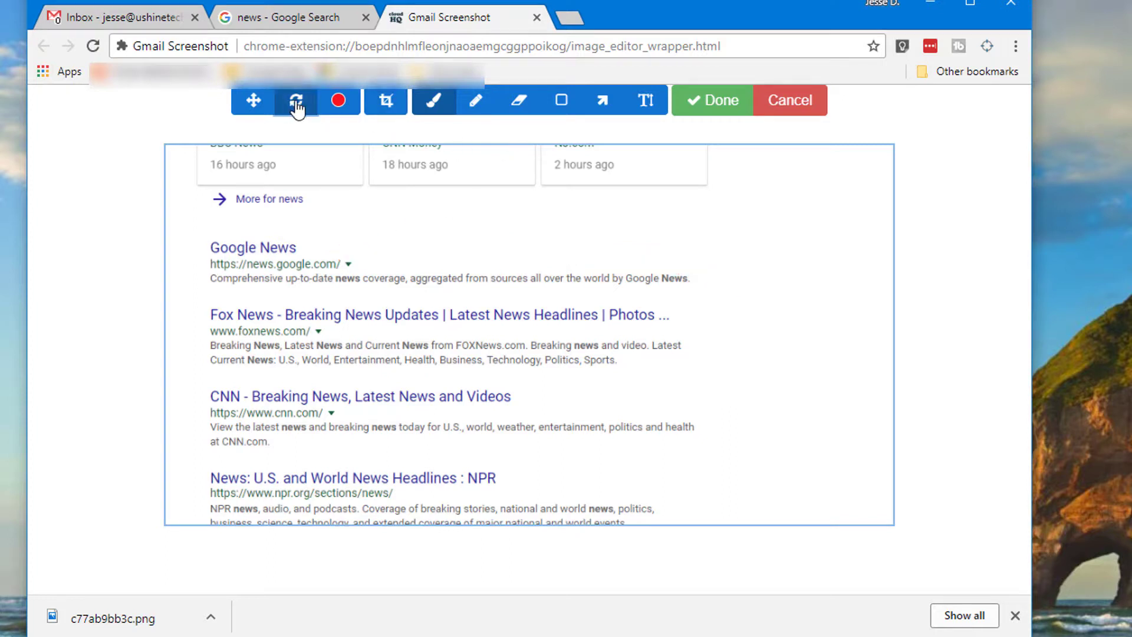
Draw a red arrow to Google News and place a 'test' label beside it
left_click(602, 100)
mouse_move(763, 337)
left_mouse_down()
mouse_move(379, 236)
mouse_move(328, 258)
left_mouse_up()
left_click(645, 100)
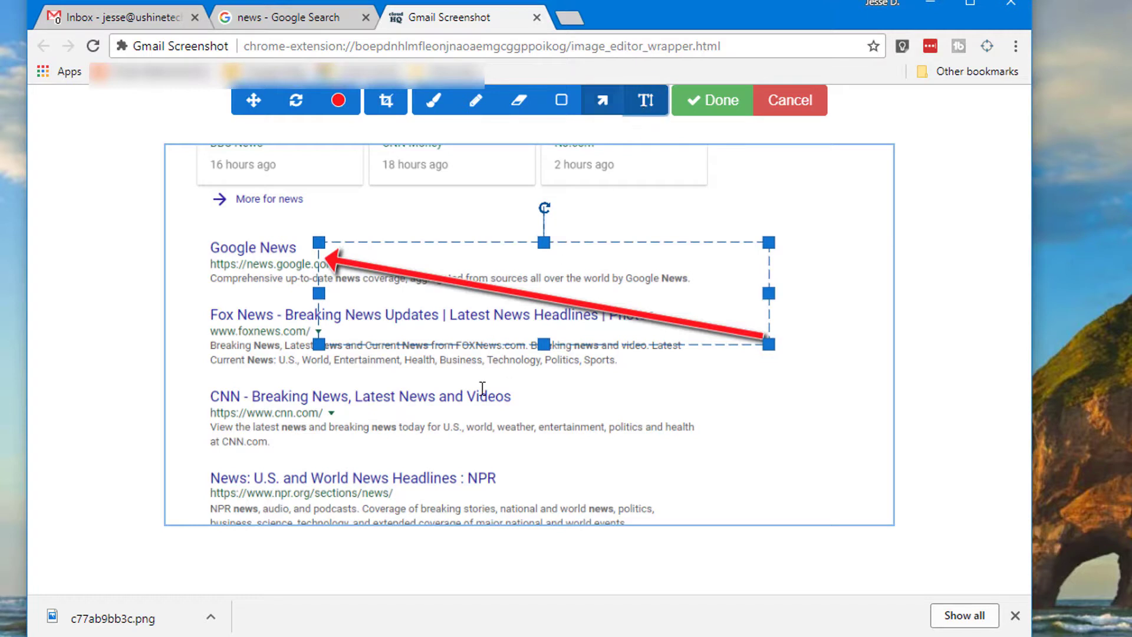
left_click(481, 384)
type("test")
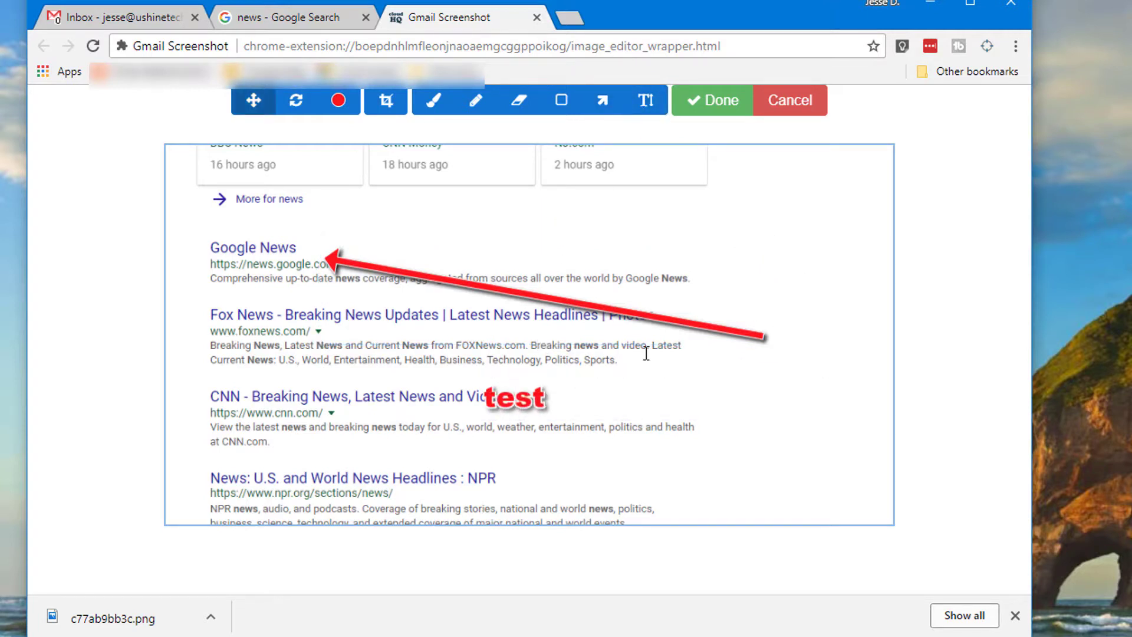
left_click_drag(643, 392, 659, 239)
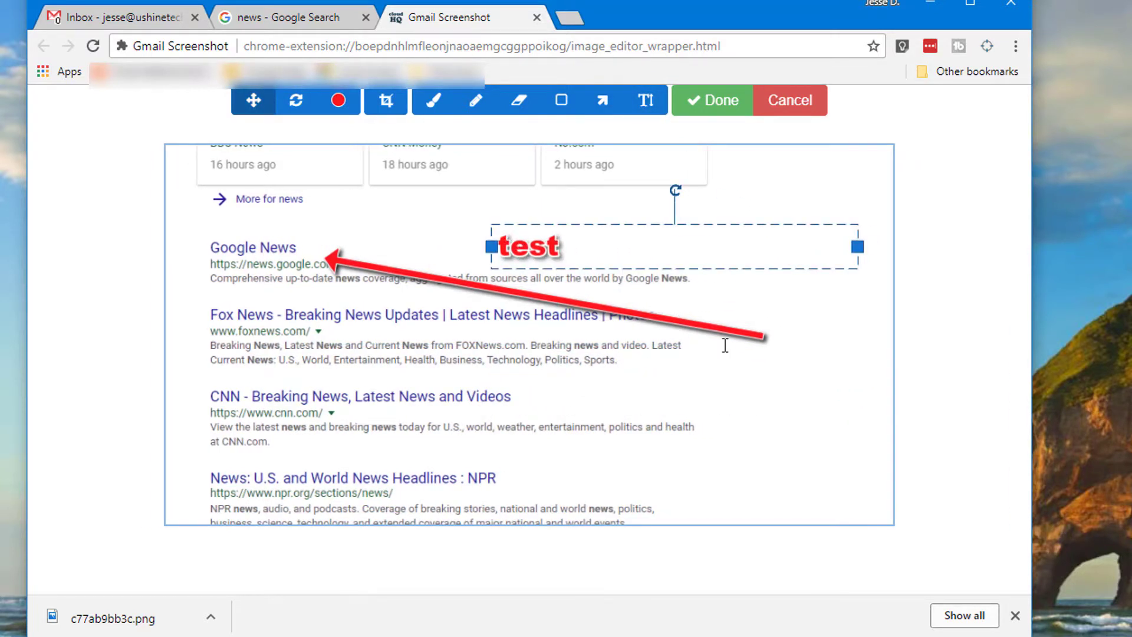
Finish the annotated news screenshot and save it to the Desktop as 1f2a1d41ff.png
left_click(714, 101)
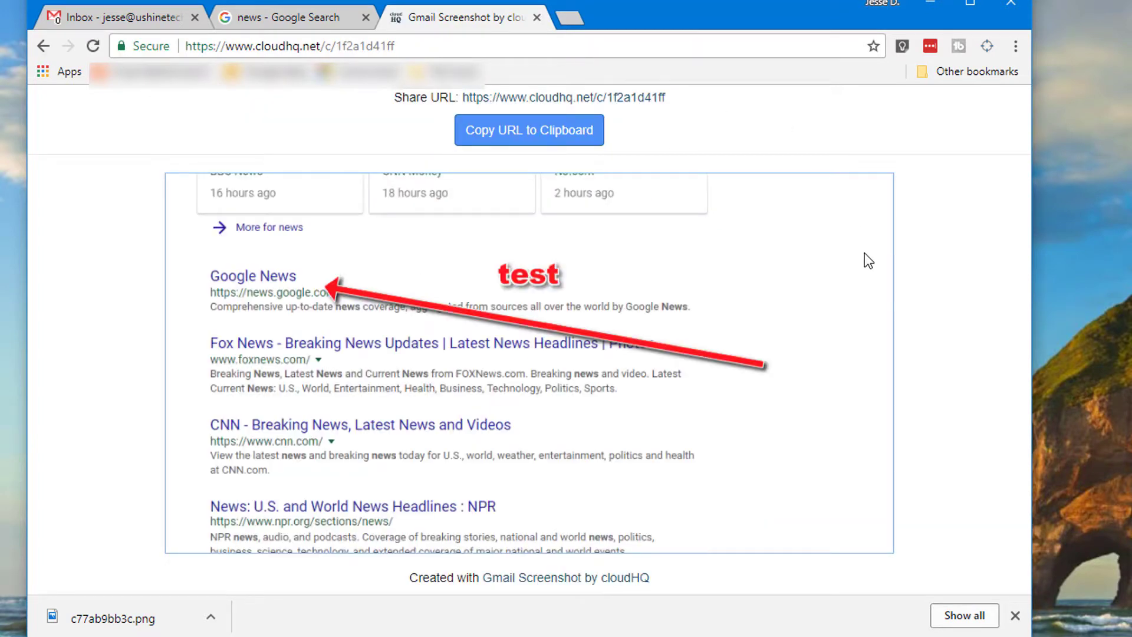
right_click(425, 272)
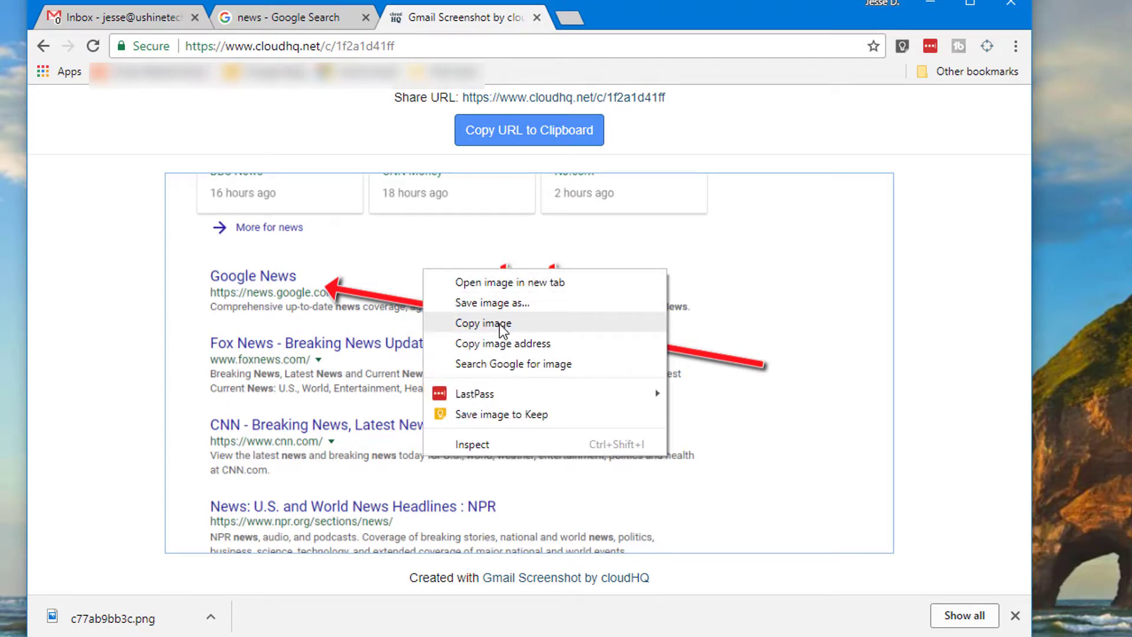
left_click(496, 301)
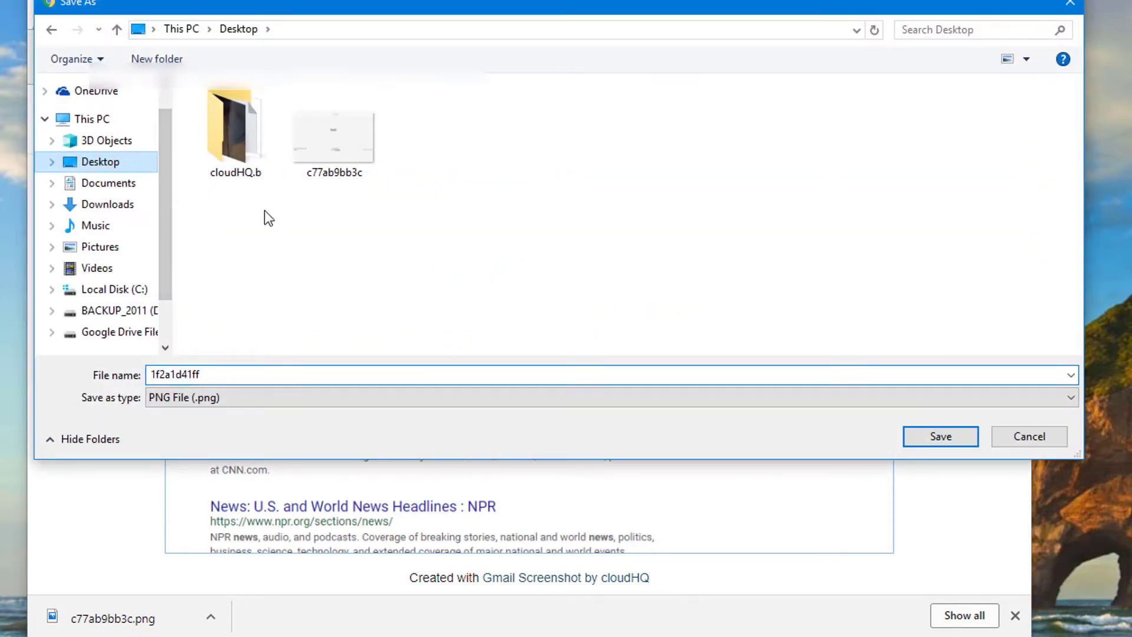
left_click(944, 437)
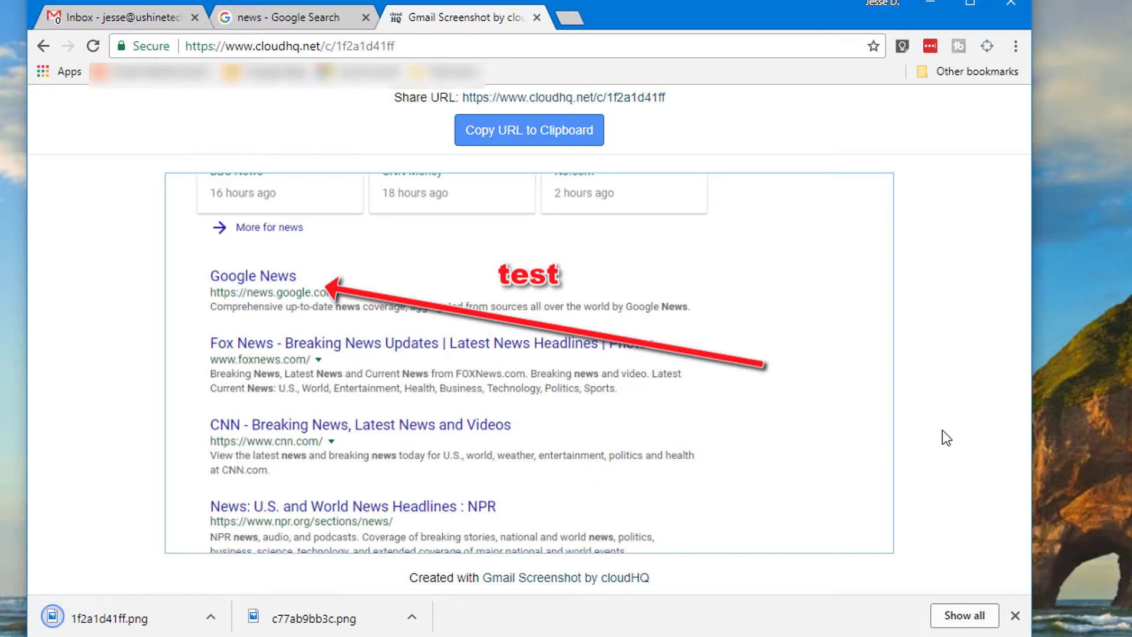
Back in Gmail, compose a new message and upload 1f2a1d41ff.png inline into its body
left_click(88, 17)
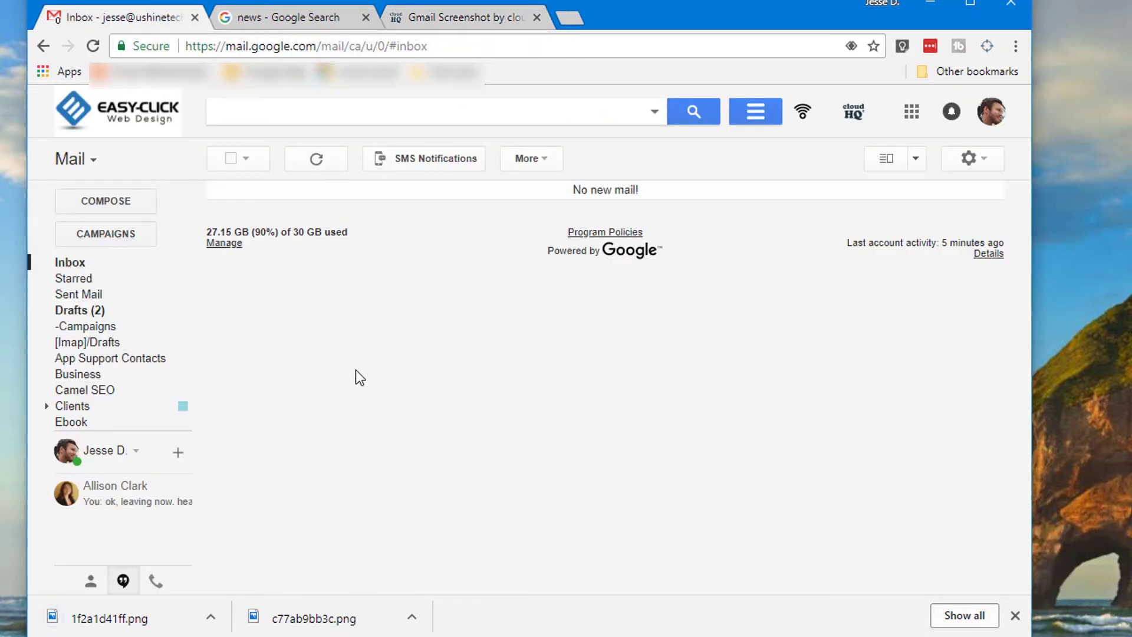
left_click(87, 202)
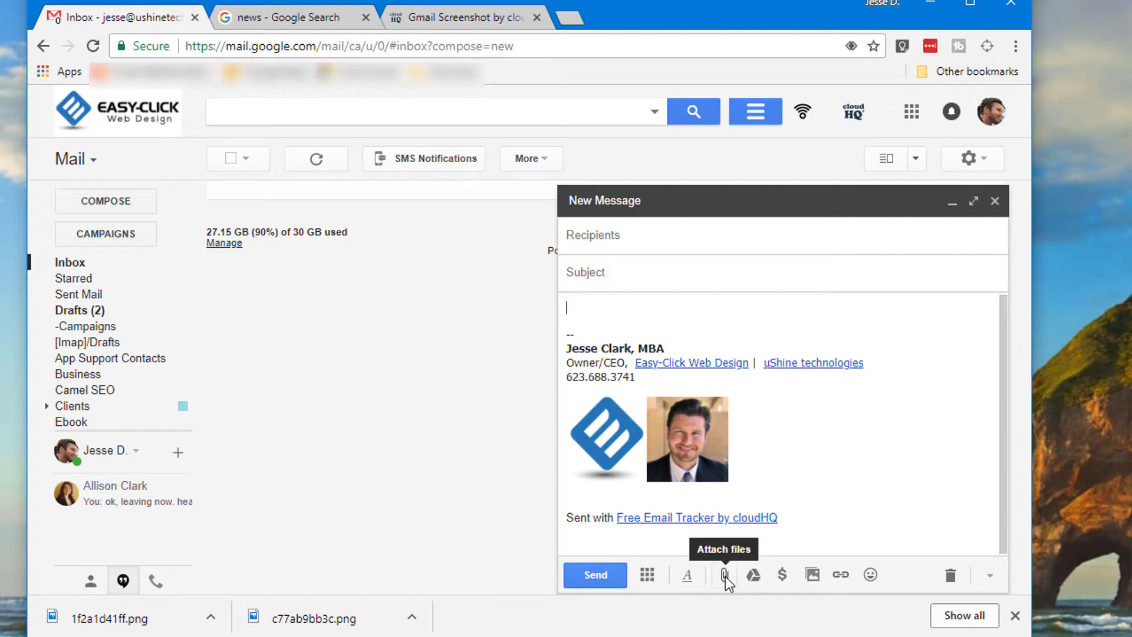
left_click(813, 574)
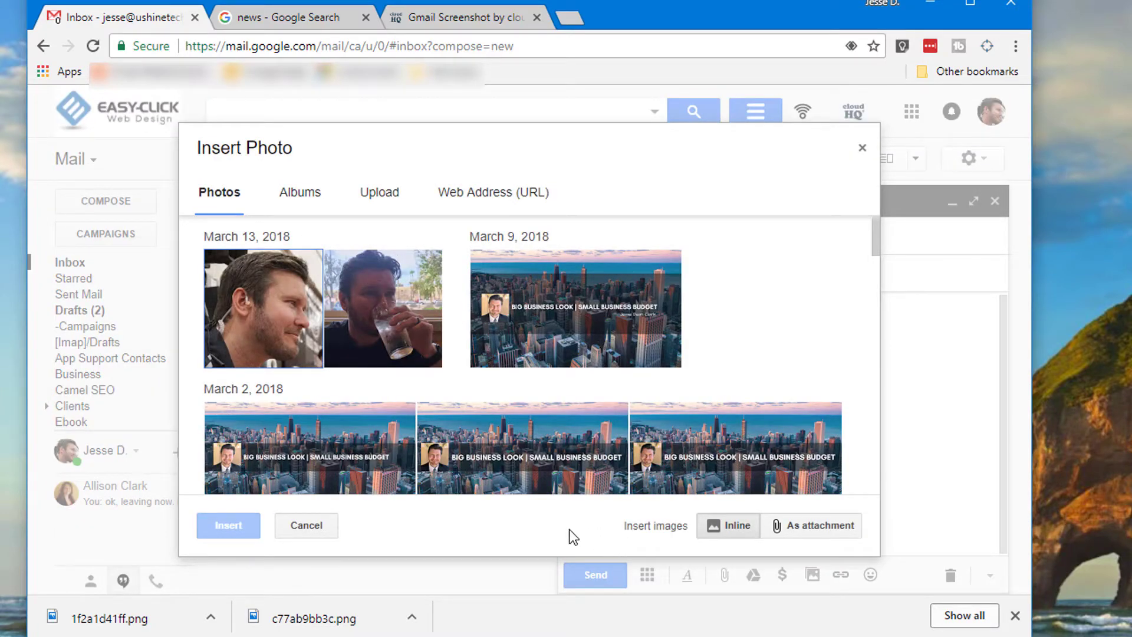
left_click(394, 197)
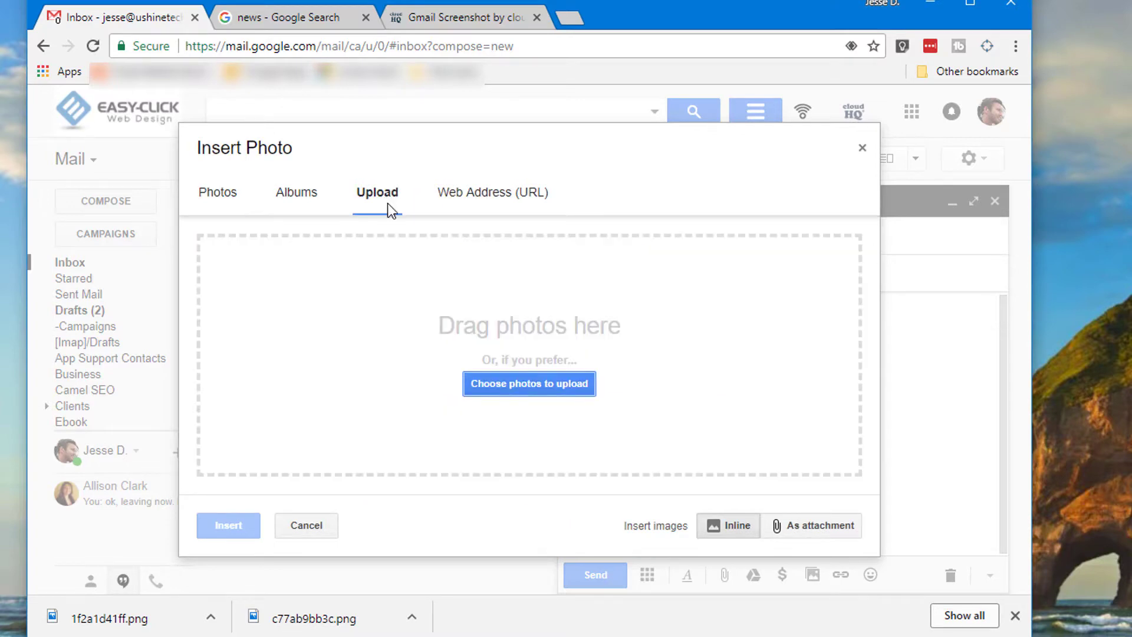
left_click(506, 383)
left_click(389, 147)
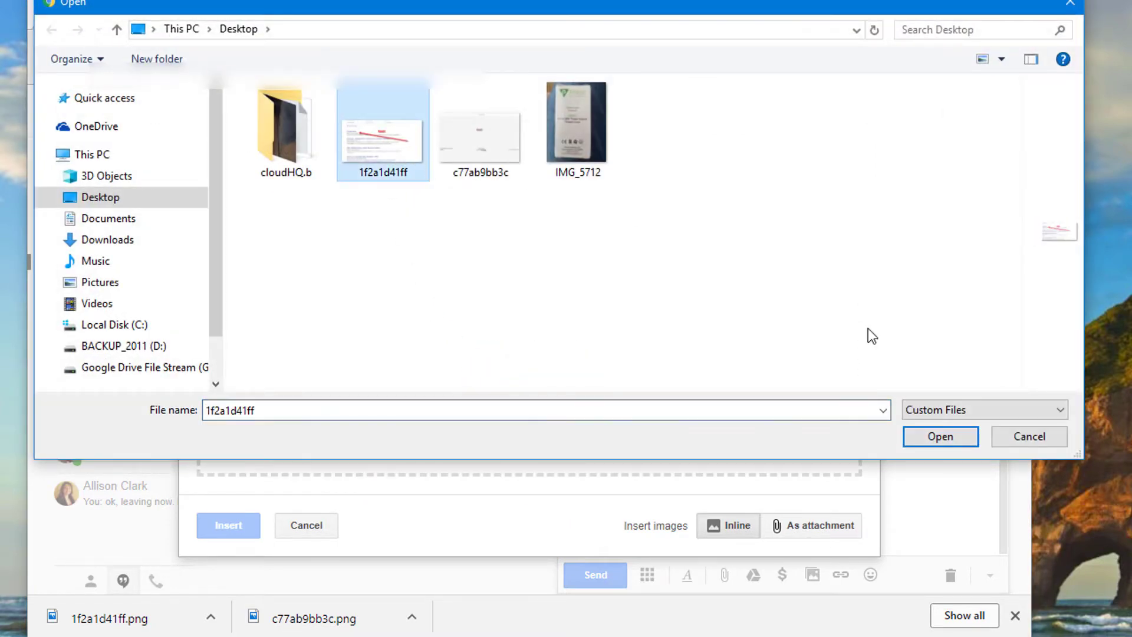
left_click(941, 436)
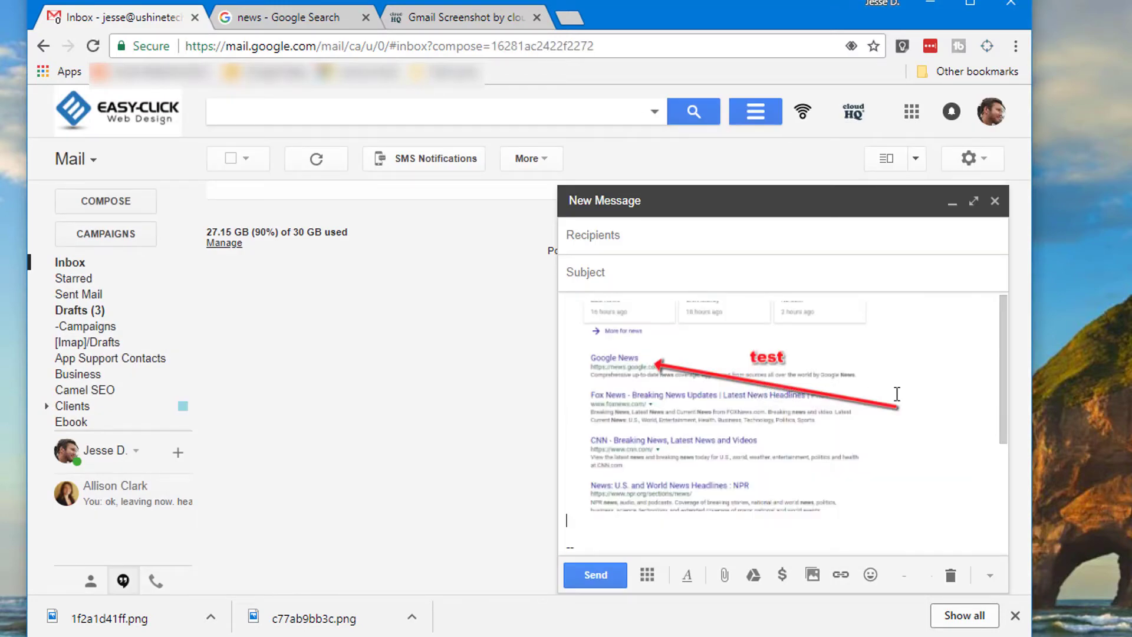
Review the embedded screenshot, then close the message so it is saved as a draft
scroll(812, 405, "down", 1)
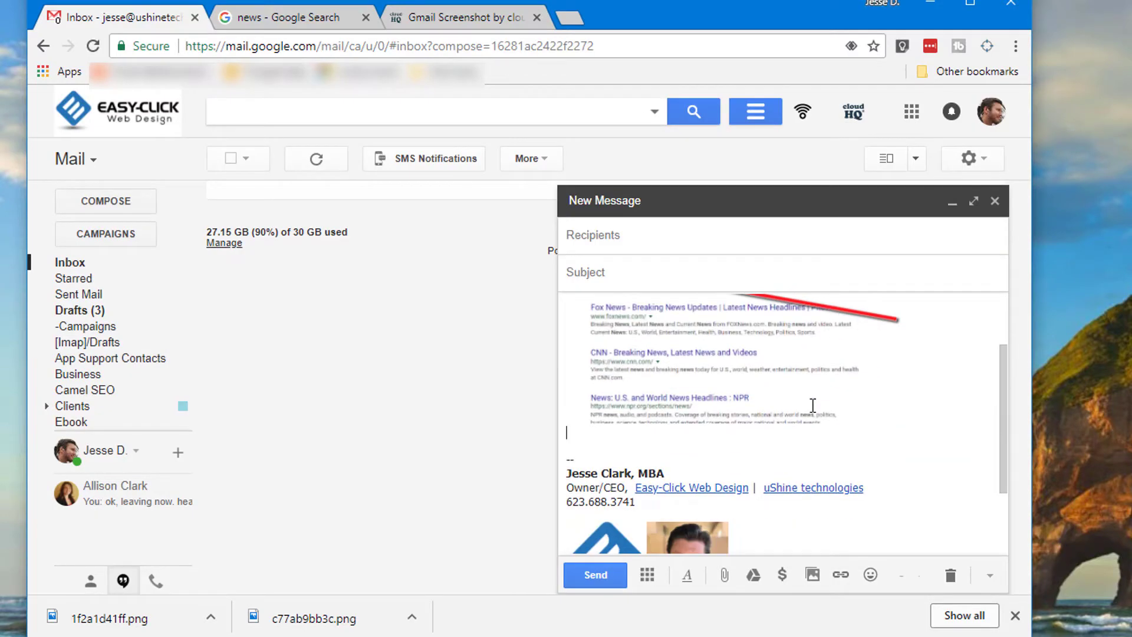
scroll(812, 405, "down", 1)
scroll(812, 405, "up", 2)
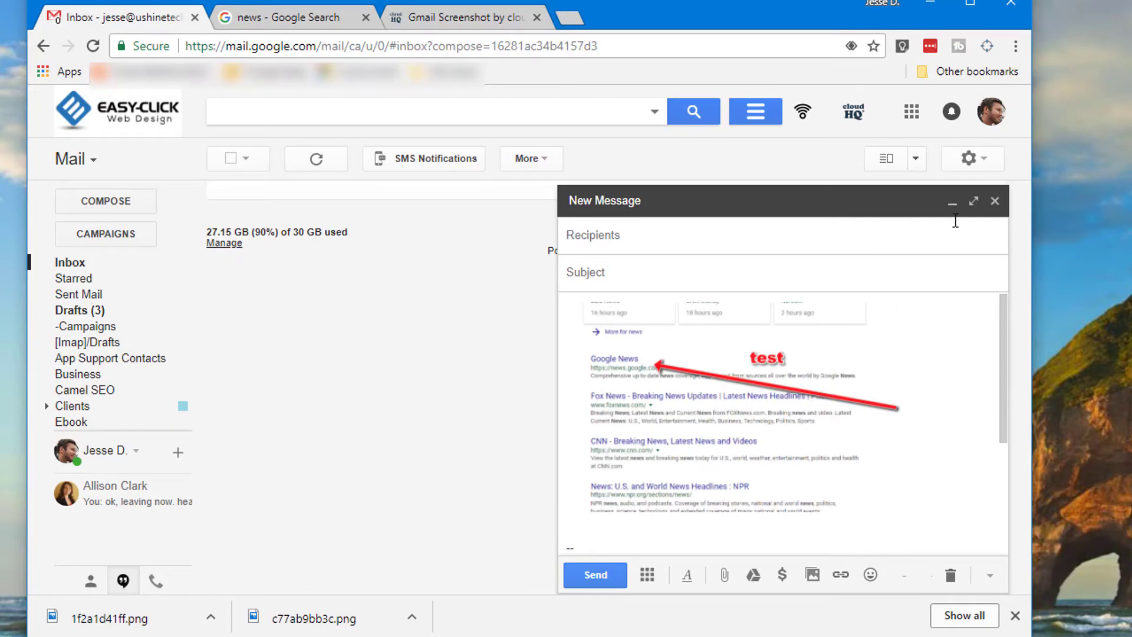
left_click(995, 202)
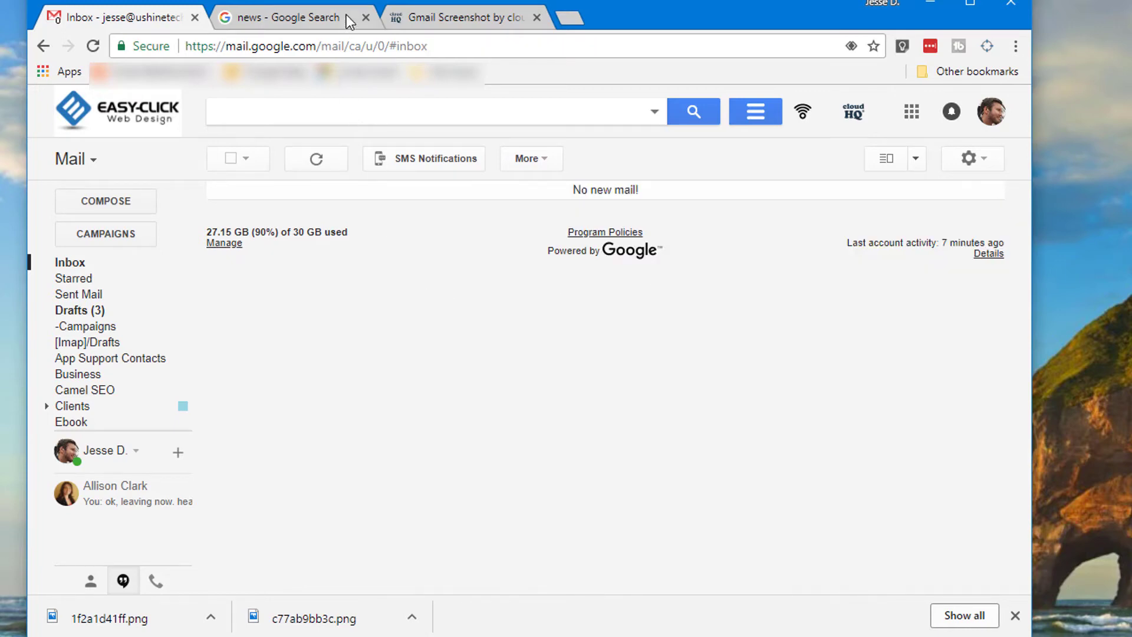
Close the 'news - Google Search' and 'Gmail Screenshot by cloudHQ' tabs
left_click(366, 17)
left_click(365, 17)
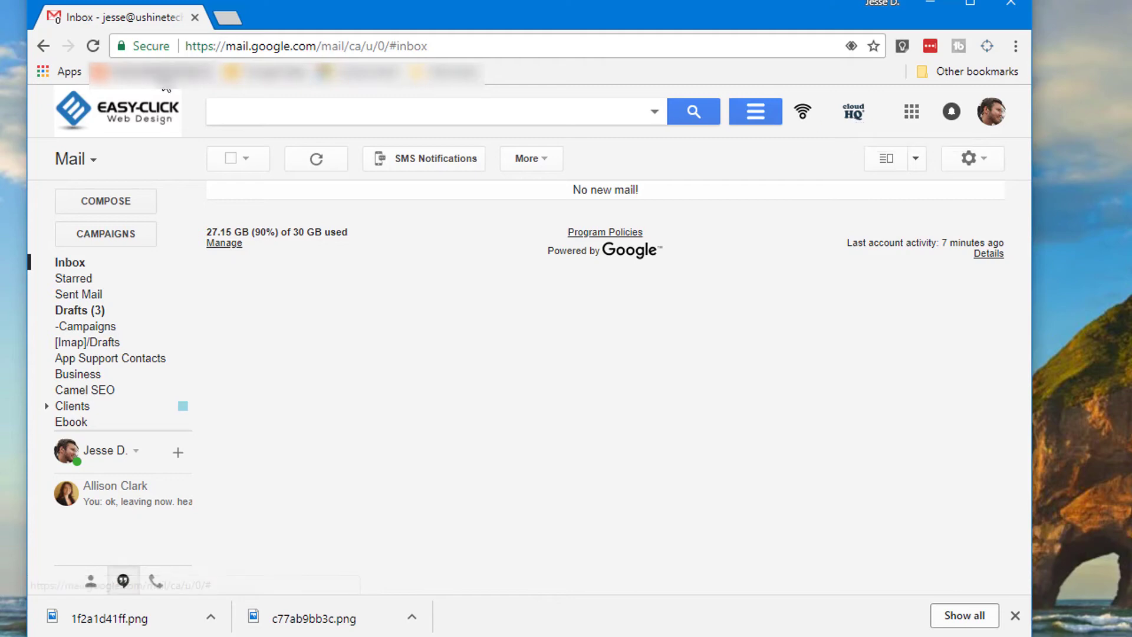
Open the Chrome Web Store from the Apps bookmark and search for 'cloudhq'
left_click(43, 74)
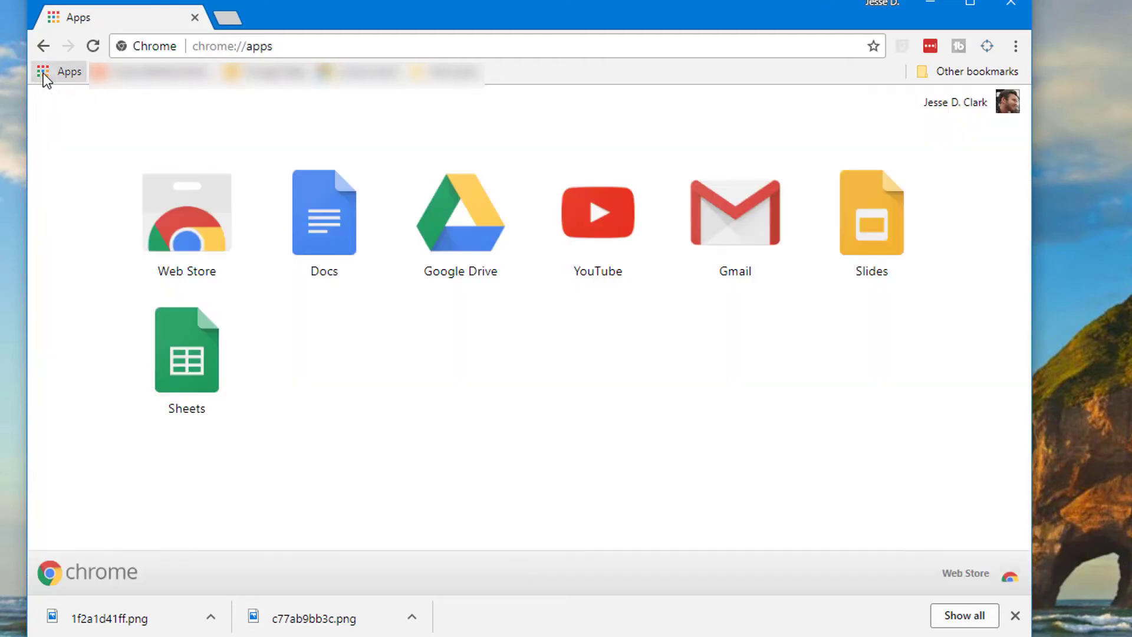
left_click(173, 240)
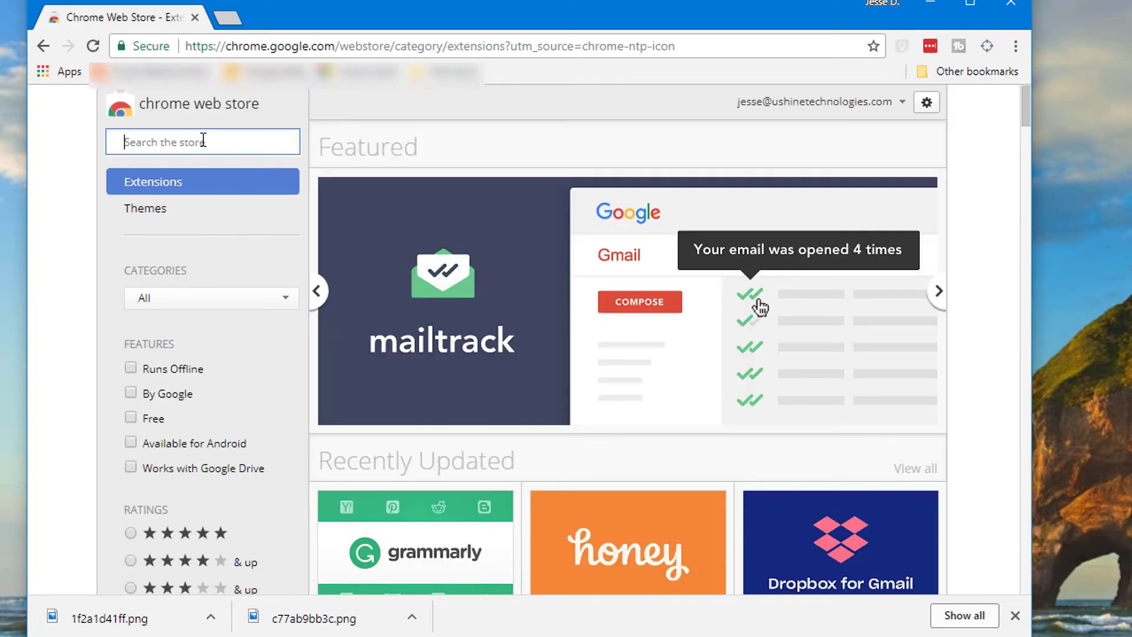
type("cloud")
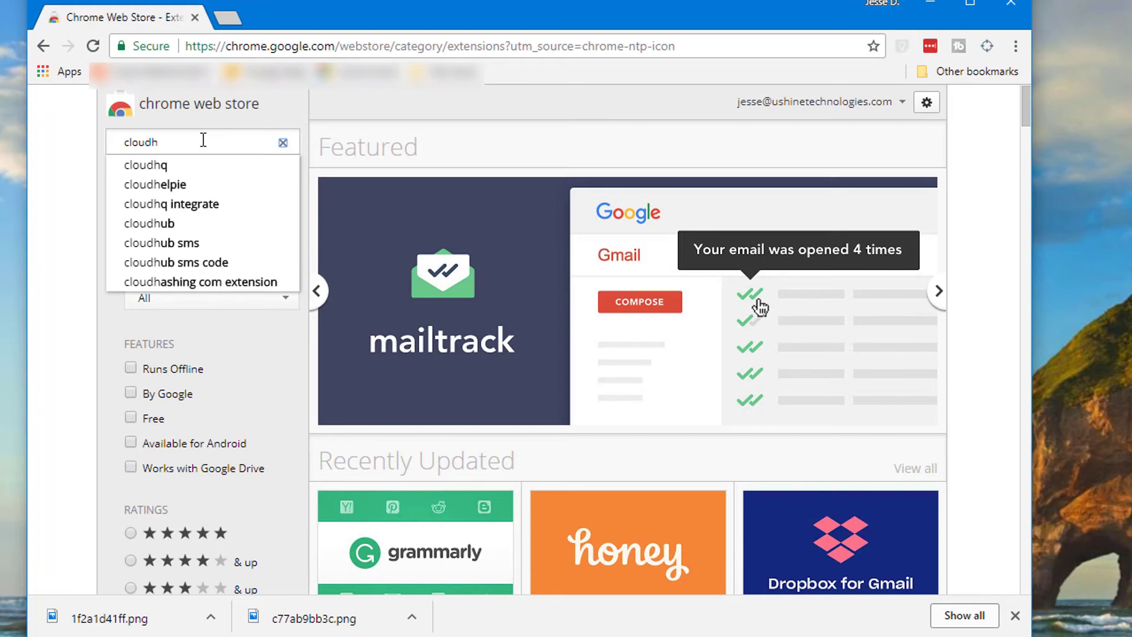
type("hq")
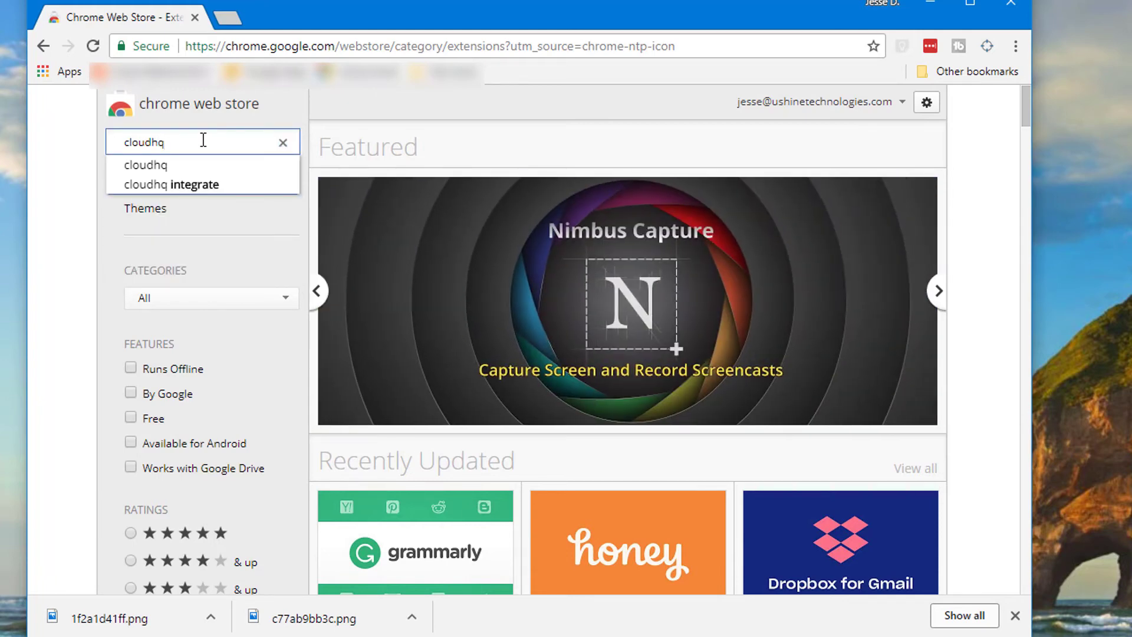
key("Return")
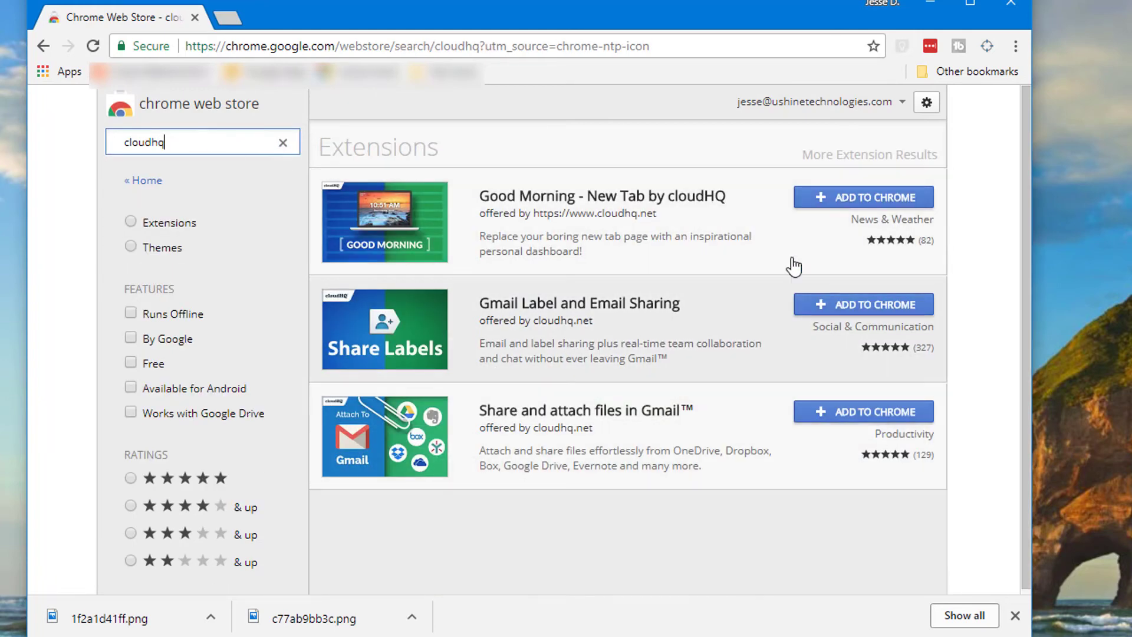
Show more cloudhq extension results and browse the list, including Free Email Tracker and Gmail Notes
left_click(894, 156)
scroll(698, 263, "down", 8)
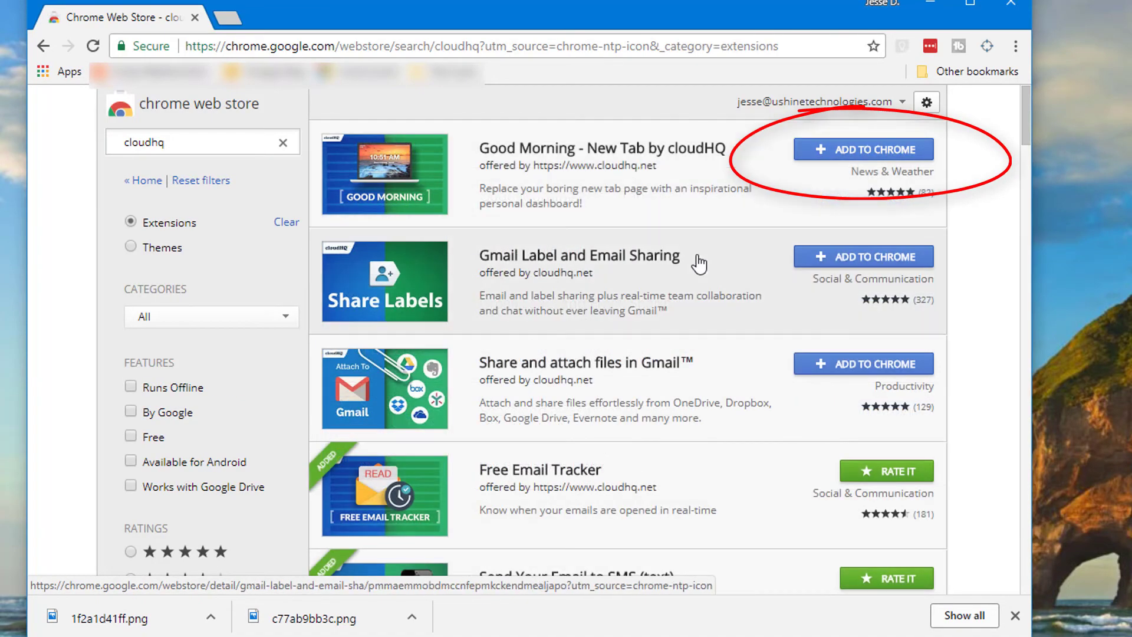
scroll(699, 263, "down", 15)
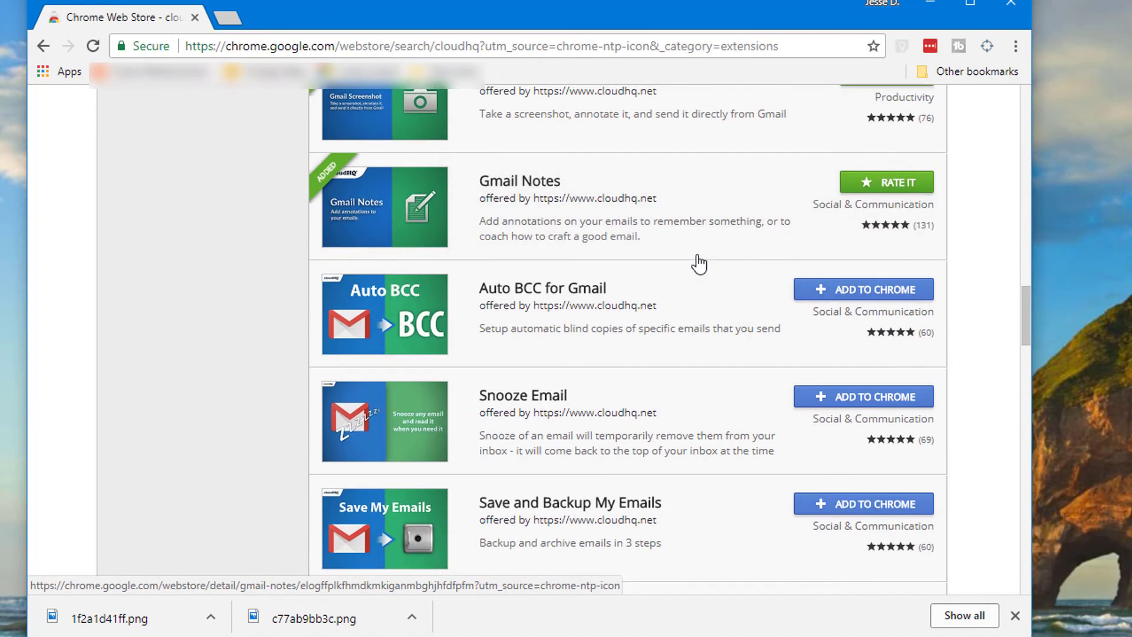
scroll(698, 264, "up", 10)
scroll(697, 262, "up", 10)
scroll(750, 246, "up", 5)
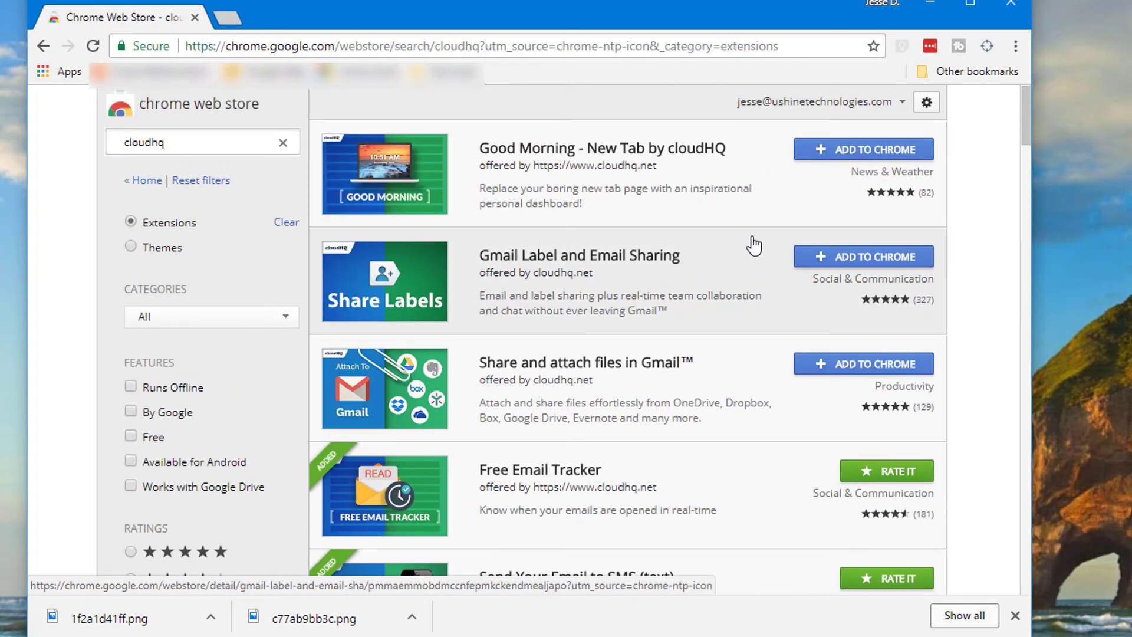